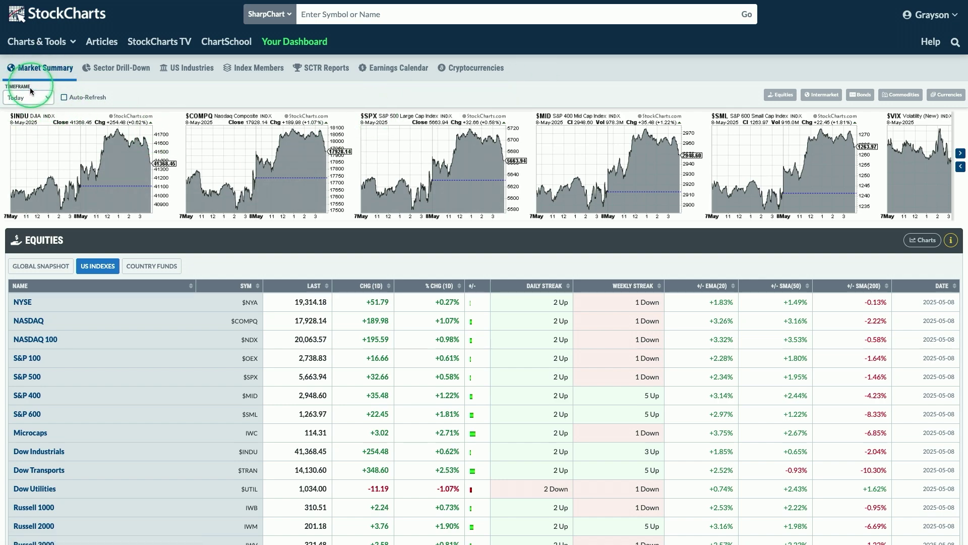
Set the market summary timeframe to One Week and review the index charts and the US Indexes table.
{"action": "left_click", "coordinate": [45, 95]}
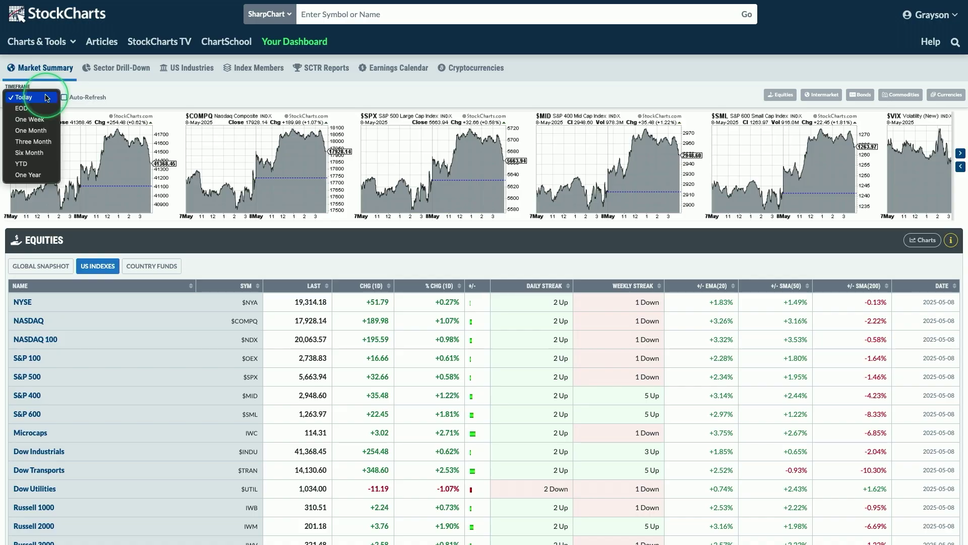
{"action": "left_click", "coordinate": [36, 120]}
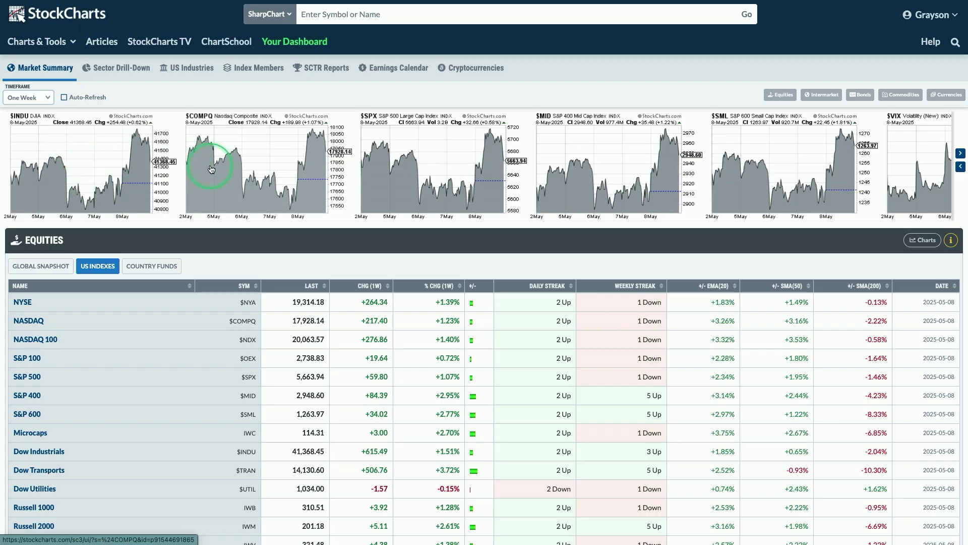
{"action": "scroll", "coordinate": [227, 161], "scroll_direction": "down", "scroll_amount": 1}
{"action": "scroll", "coordinate": [312, 231], "scroll_direction": "down", "scroll_amount": 2}
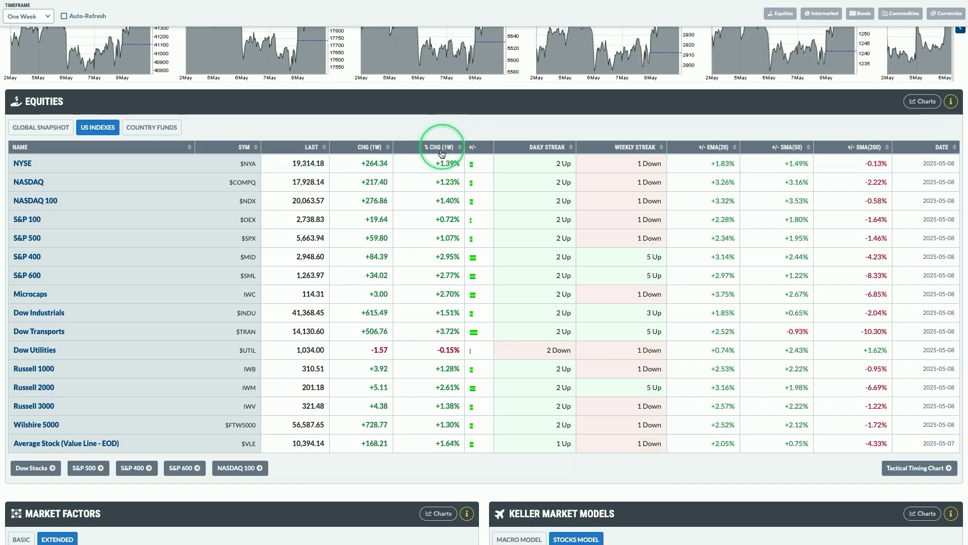
{"action": "scroll", "coordinate": [449, 142], "scroll_direction": "up", "scroll_amount": 3}
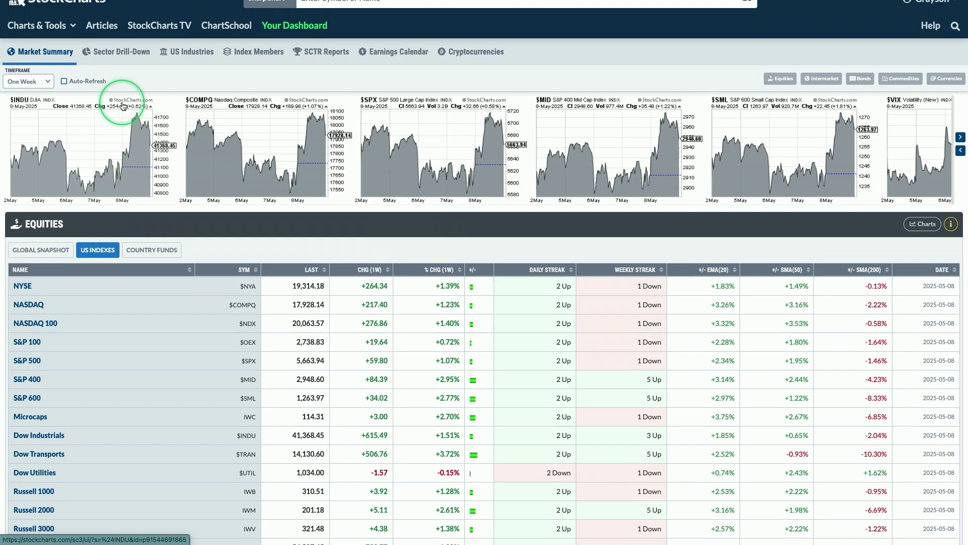
Switch the timeframe to Six Month while viewing the extended Market Factors grid.
{"action": "scroll", "coordinate": [288, 250], "scroll_direction": "down", "scroll_amount": 6}
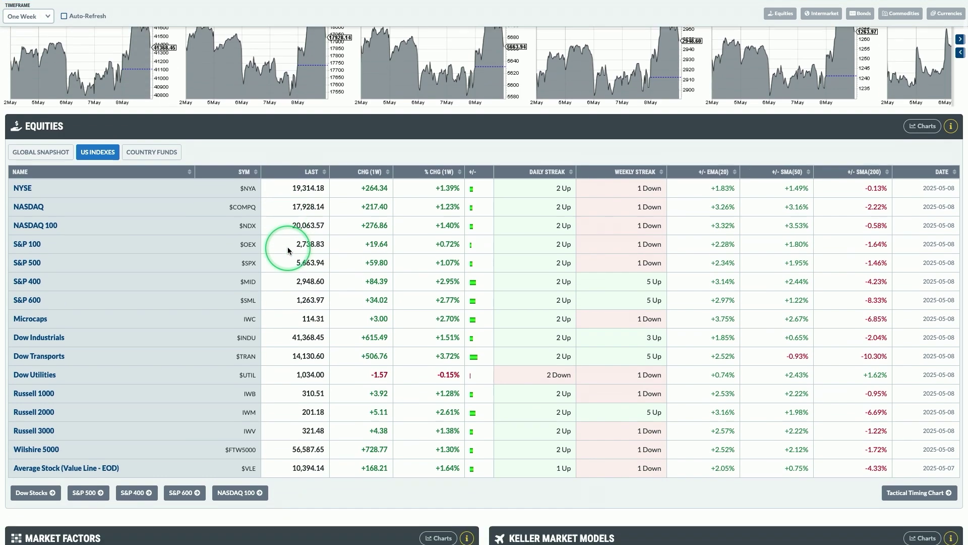
{"action": "scroll", "coordinate": [288, 247], "scroll_direction": "down", "scroll_amount": 4}
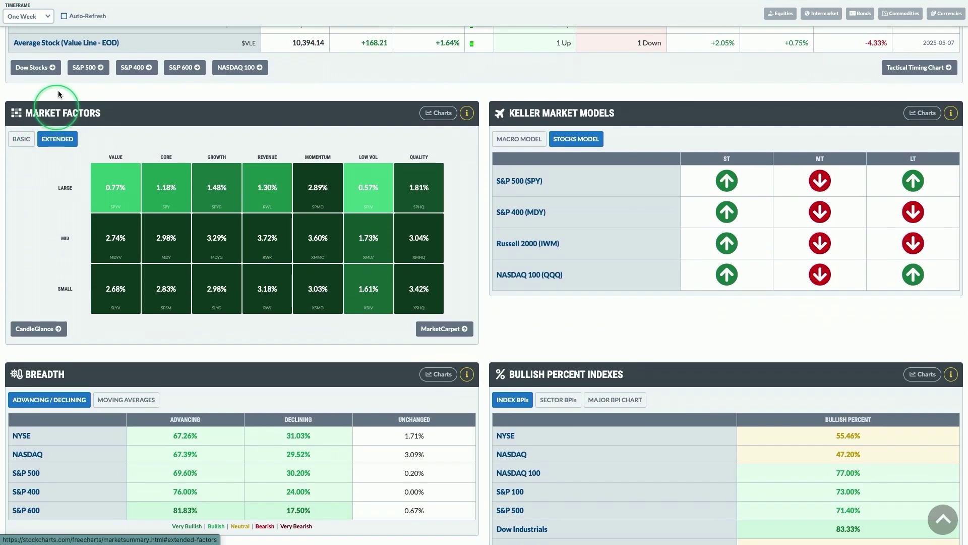
{"action": "left_click", "coordinate": [39, 16]}
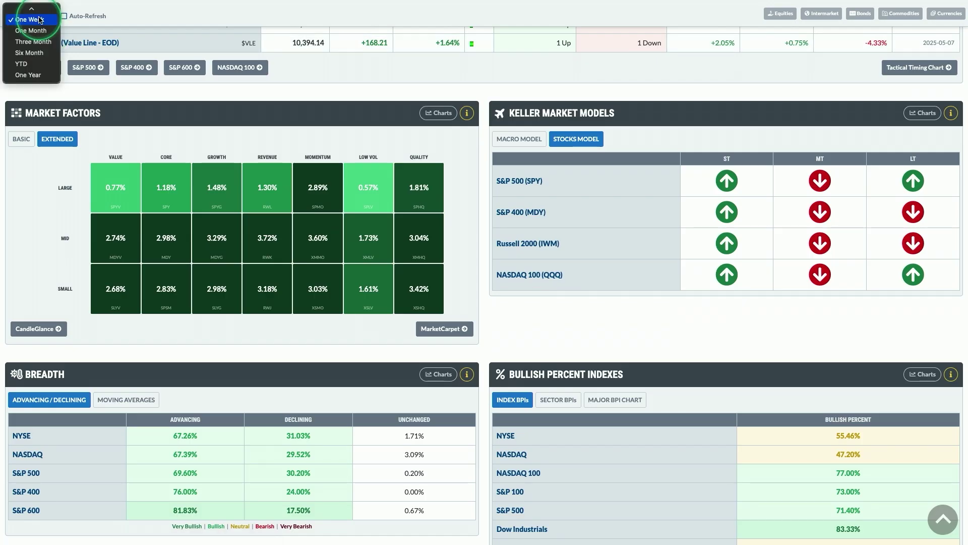
{"action": "left_click", "coordinate": [29, 53]}
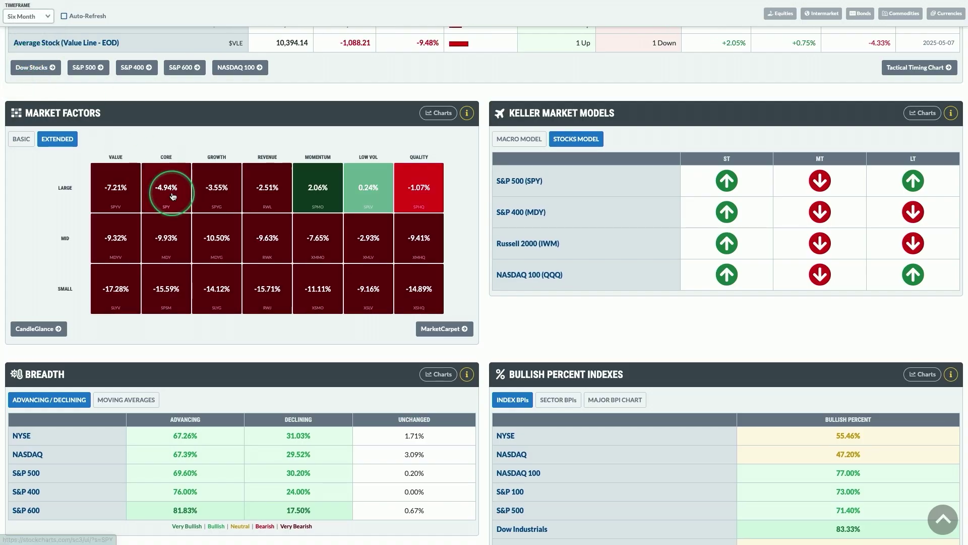
Jump to the Commodities table under Other Assets, then return to the beginning of the page.
{"action": "scroll", "coordinate": [172, 194], "scroll_direction": "up", "scroll_amount": 10}
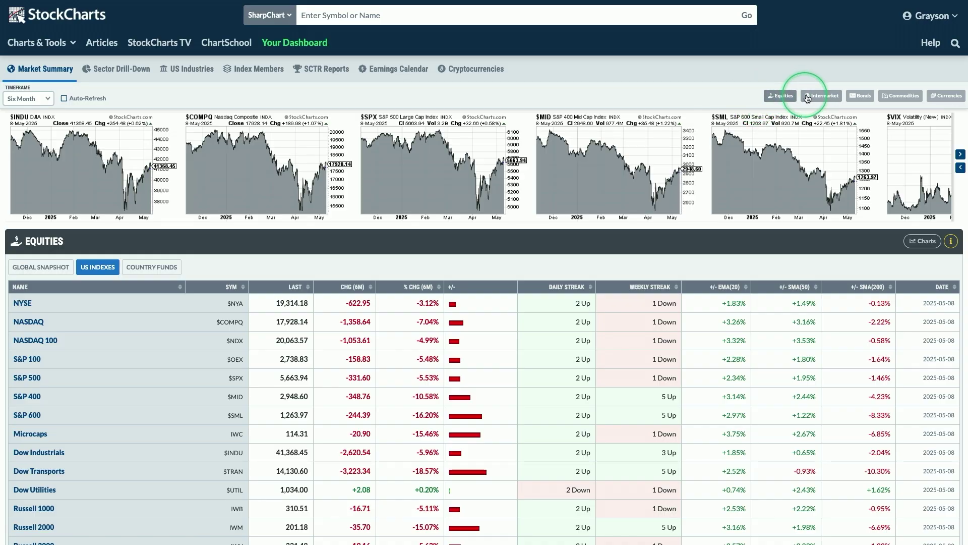
{"action": "left_click", "coordinate": [901, 96]}
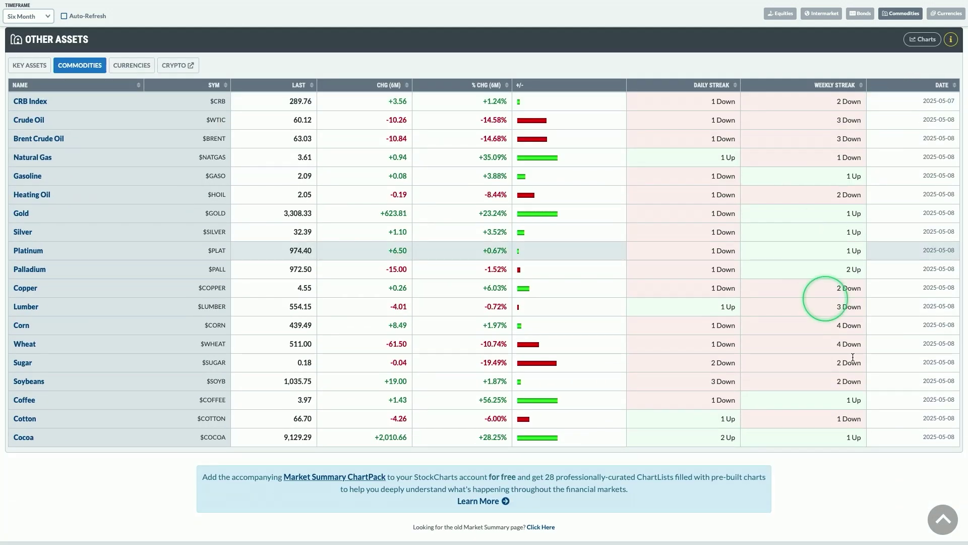
{"action": "left_click", "coordinate": [944, 525]}
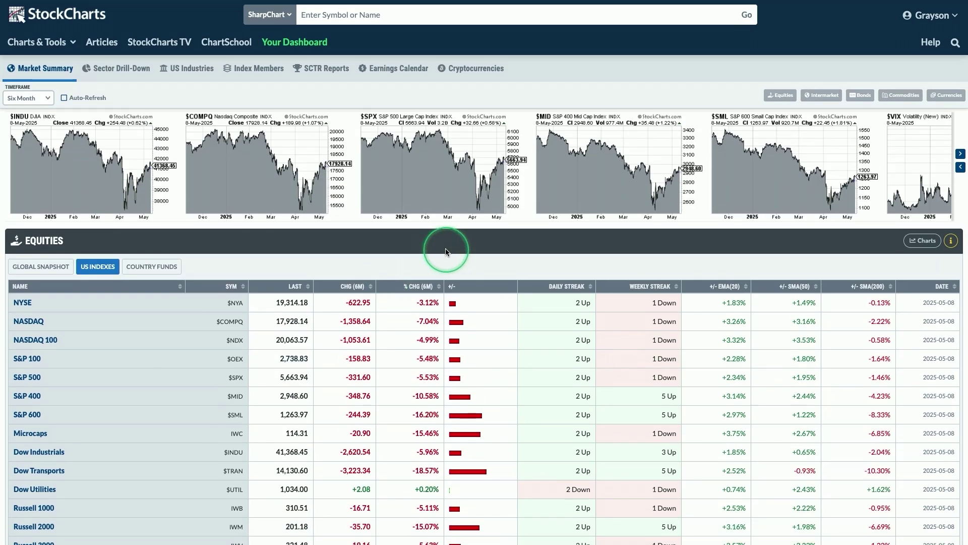
Browse the strip of six-month mini charts from the Dow Industrials through volatility and the 10-year Treasury yield.
{"action": "scroll", "coordinate": [446, 250], "scroll_direction": "down", "scroll_amount": 3}
{"action": "scroll", "coordinate": [446, 252], "scroll_direction": "down", "scroll_amount": 2}
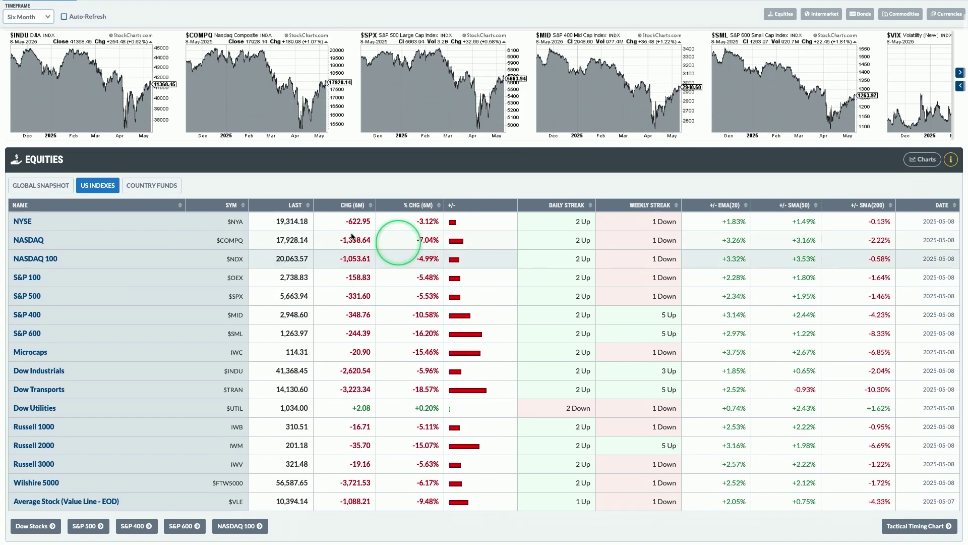
{"action": "scroll", "coordinate": [82, 96], "scroll_direction": "right", "scroll_amount": 2}
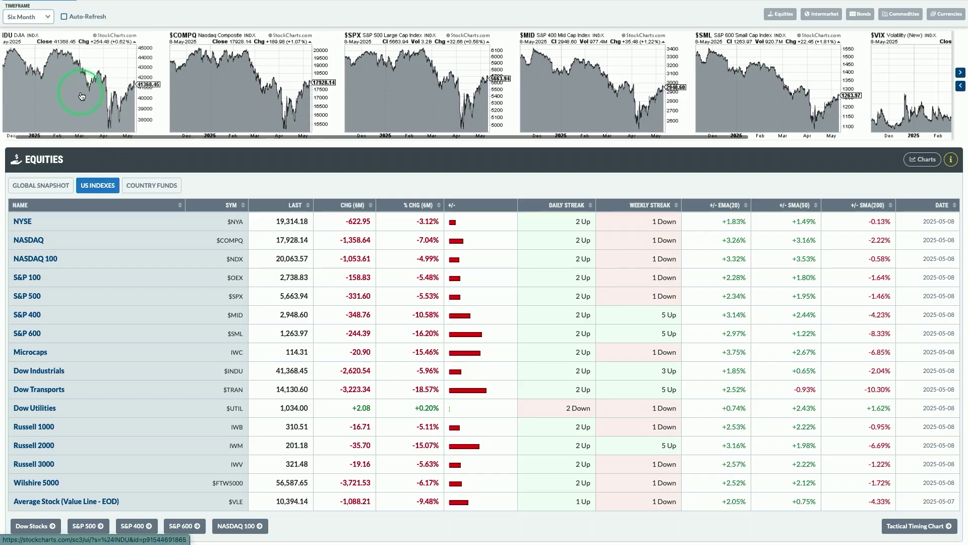
{"action": "scroll", "coordinate": [81, 95], "scroll_direction": "left", "scroll_amount": 2}
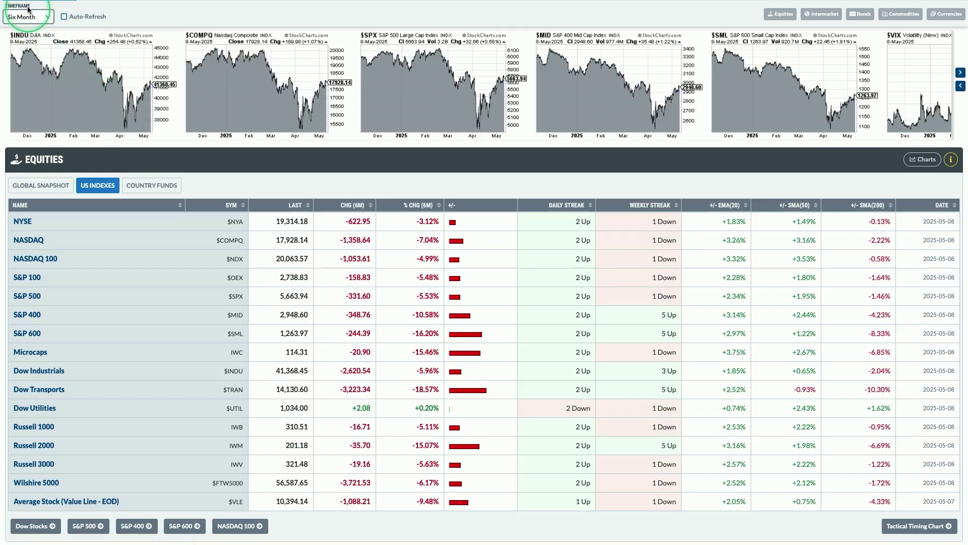
{"action": "scroll", "coordinate": [104, 72], "scroll_direction": "right", "scroll_amount": 5}
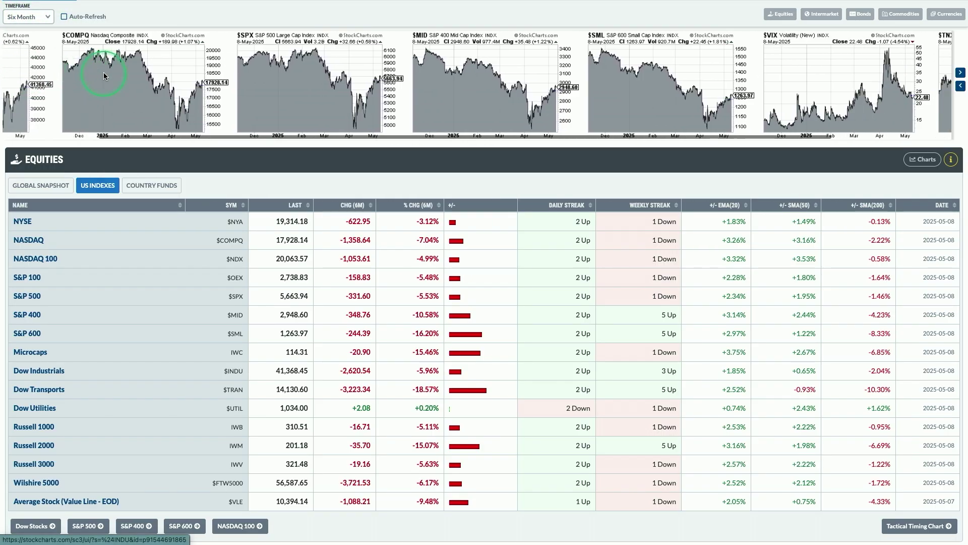
{"action": "scroll", "coordinate": [112, 72], "scroll_direction": "left", "scroll_amount": 3}
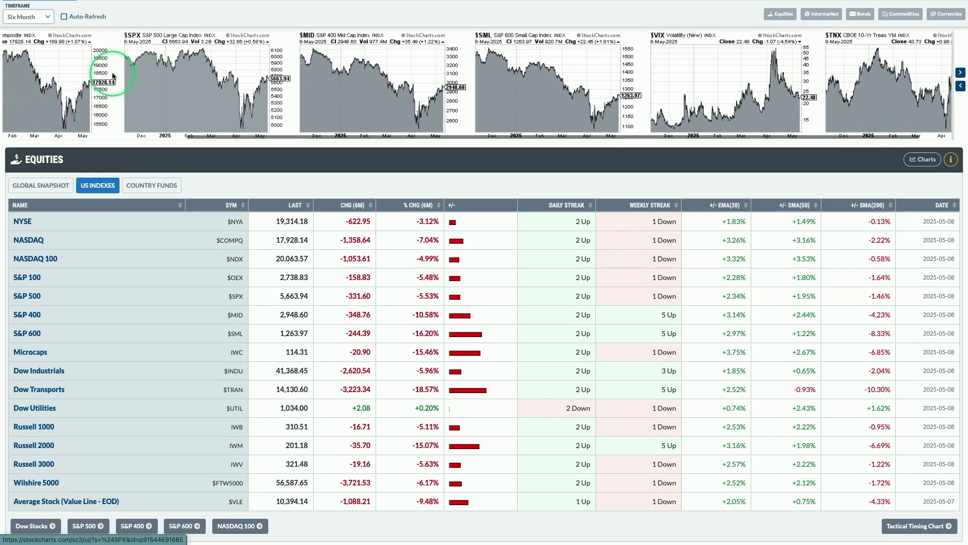
{"action": "scroll", "coordinate": [112, 71], "scroll_direction": "left", "scroll_amount": 3}
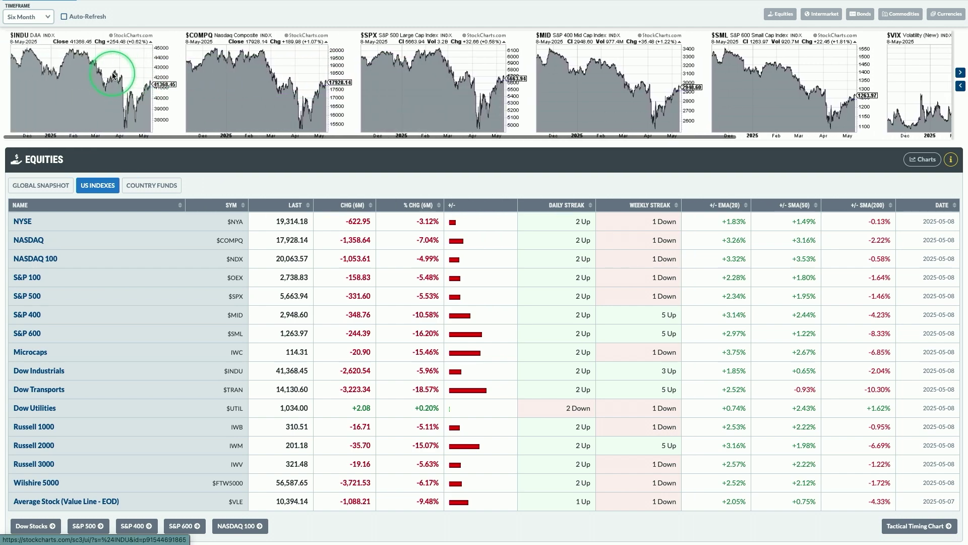
{"action": "scroll", "coordinate": [112, 72], "scroll_direction": "right", "scroll_amount": 5}
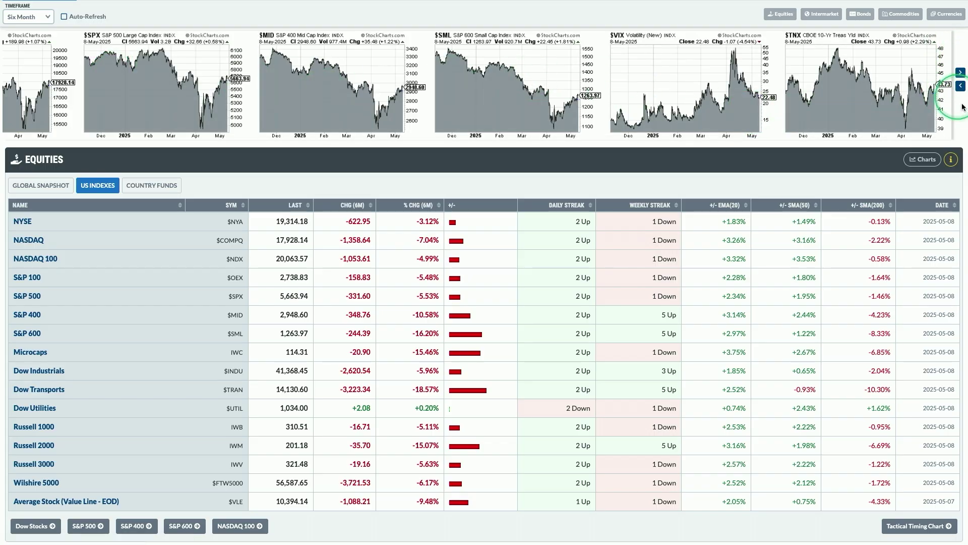
{"action": "left_click", "coordinate": [961, 75]}
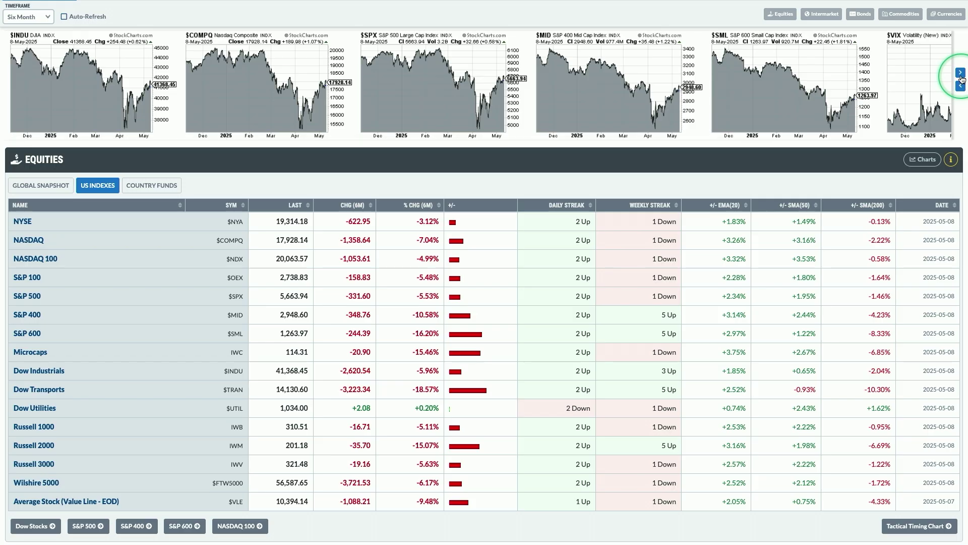
{"action": "left_click", "coordinate": [962, 76]}
Compare the Global Snapshot, US Indexes and Country Funds tables in the Equities section, ending on US Indexes.
{"action": "scroll", "coordinate": [603, 202], "scroll_direction": "down", "scroll_amount": 2}
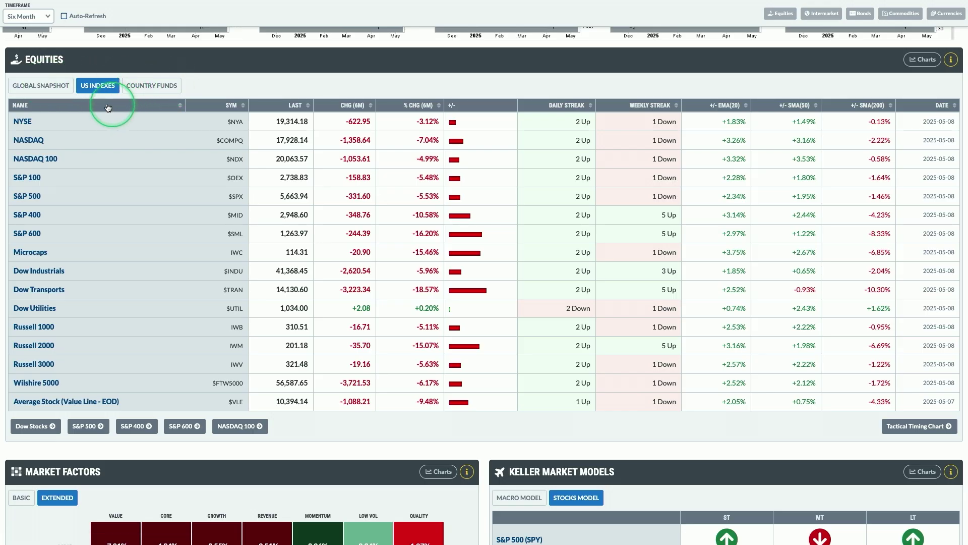
{"action": "left_click", "coordinate": [43, 91]}
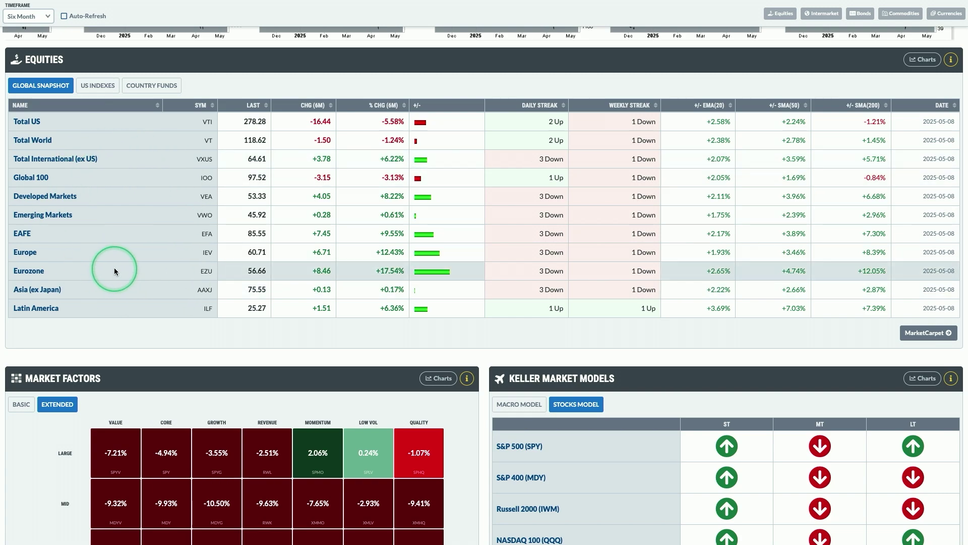
{"action": "left_click", "coordinate": [93, 86]}
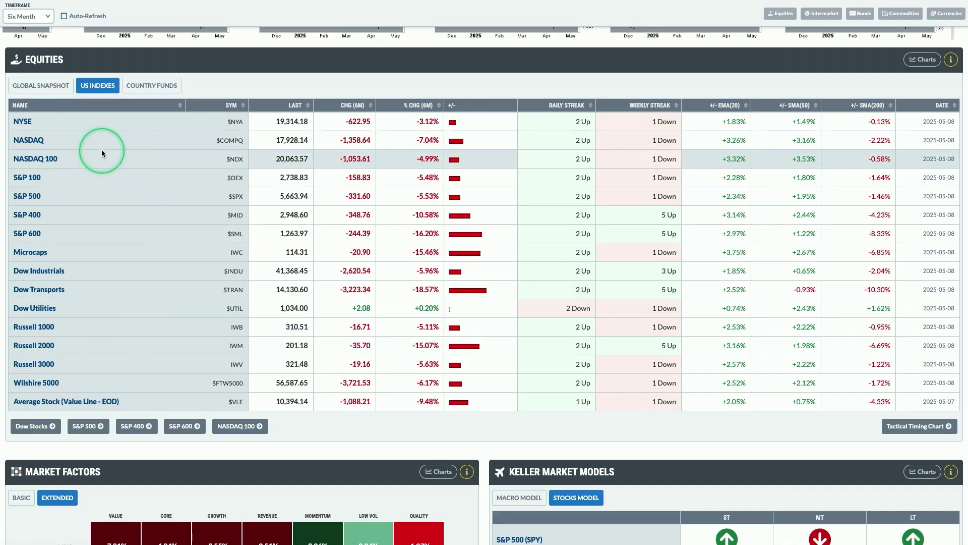
{"action": "left_click", "coordinate": [151, 89]}
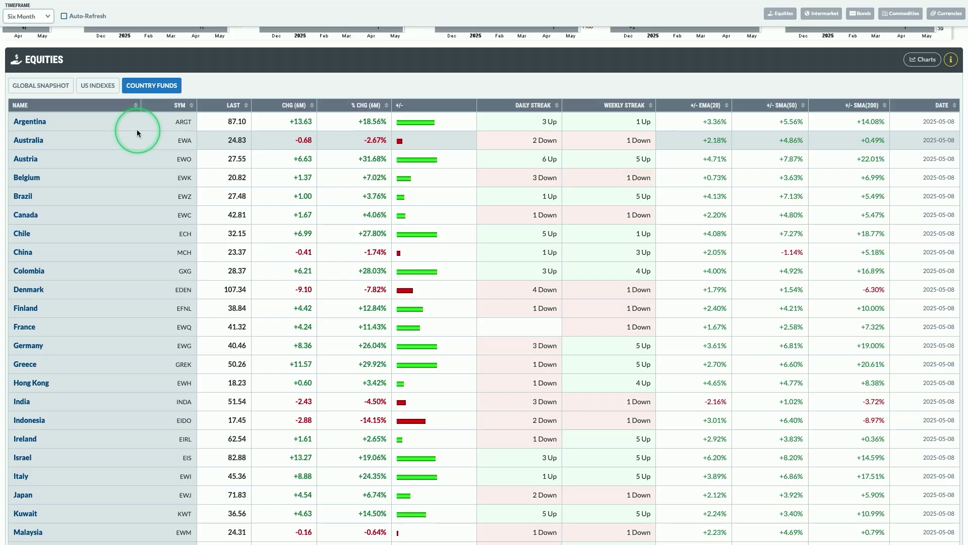
{"action": "left_click", "coordinate": [42, 87]}
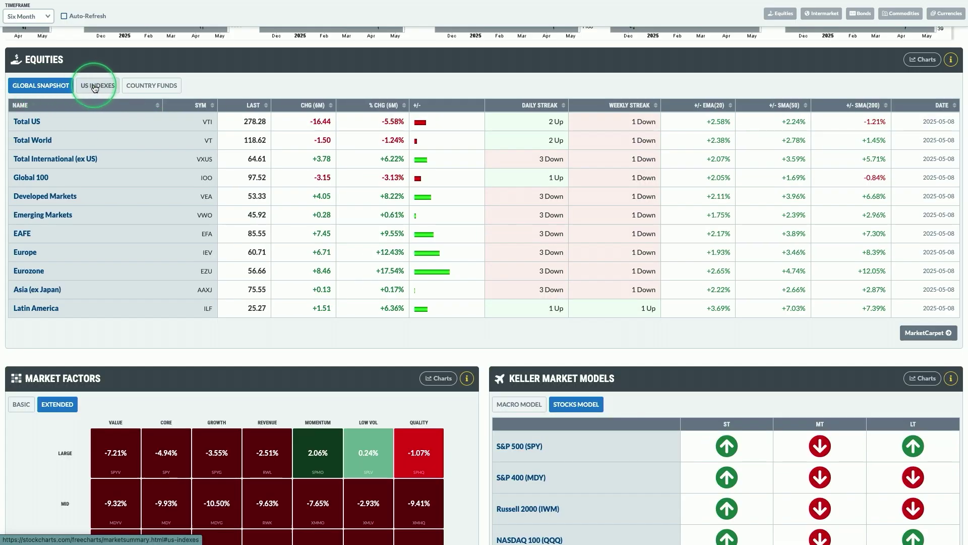
{"action": "left_click", "coordinate": [95, 88]}
{"action": "left_click", "coordinate": [147, 86]}
{"action": "left_click", "coordinate": [56, 87]}
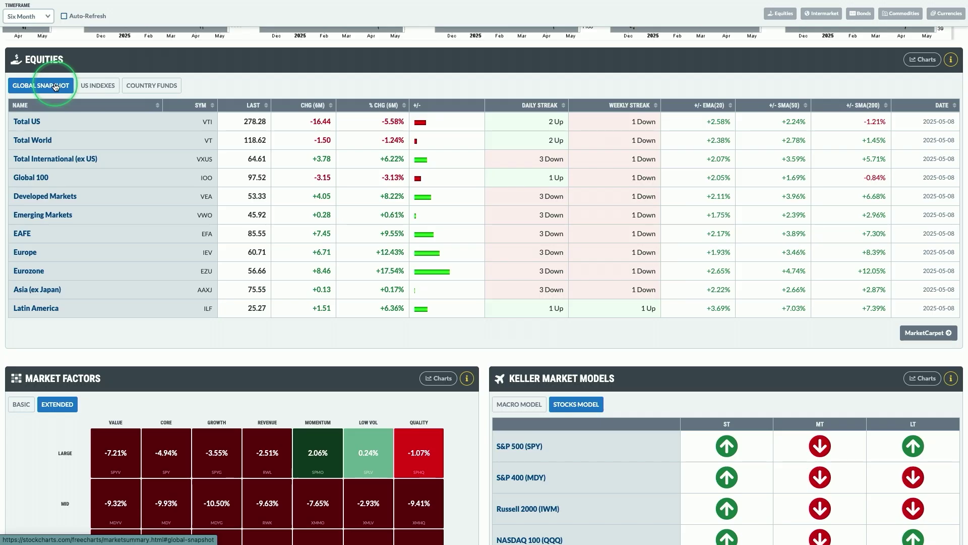
{"action": "left_click", "coordinate": [86, 84]}
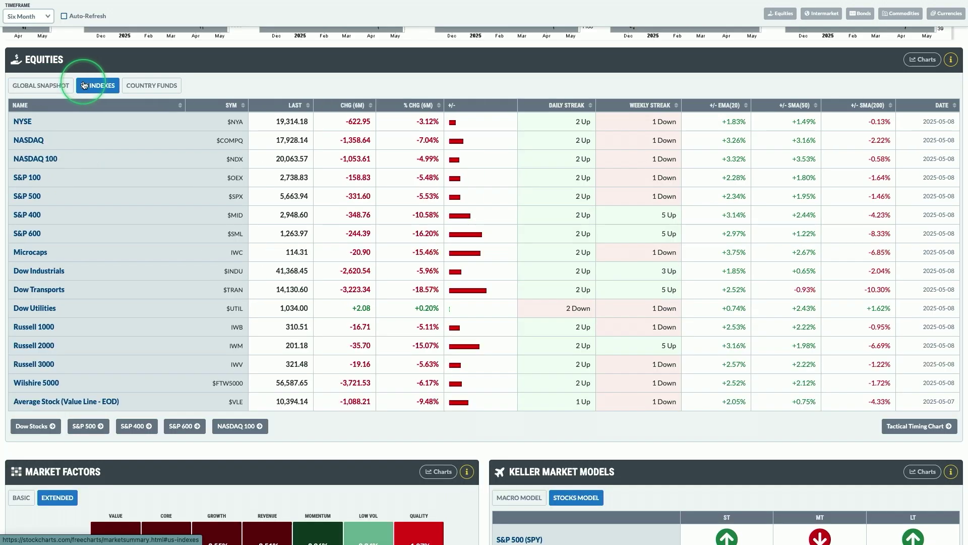
Look through the Equities section's list of related charts and read its explanatory notes, closing both.
{"action": "left_click", "coordinate": [919, 64]}
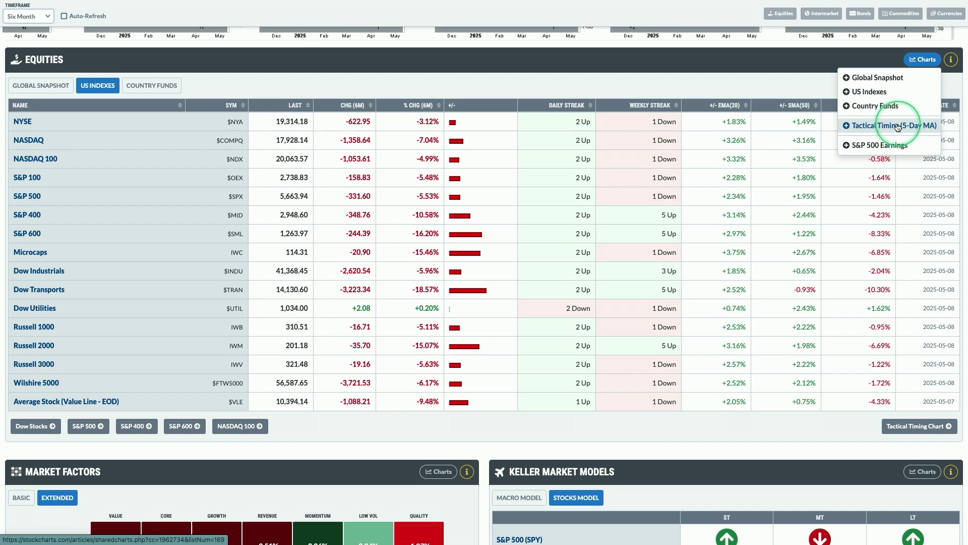
{"action": "left_click", "coordinate": [922, 61]}
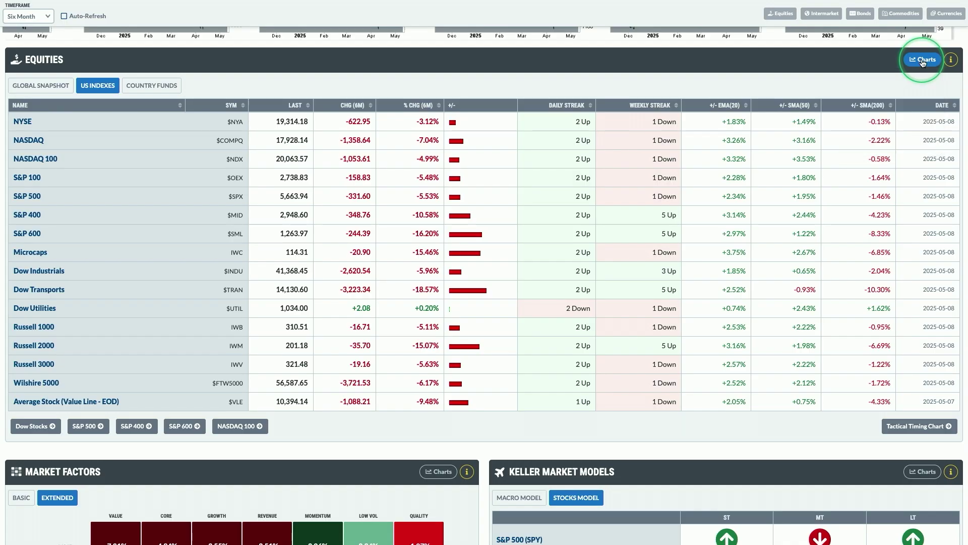
{"action": "left_click", "coordinate": [951, 59]}
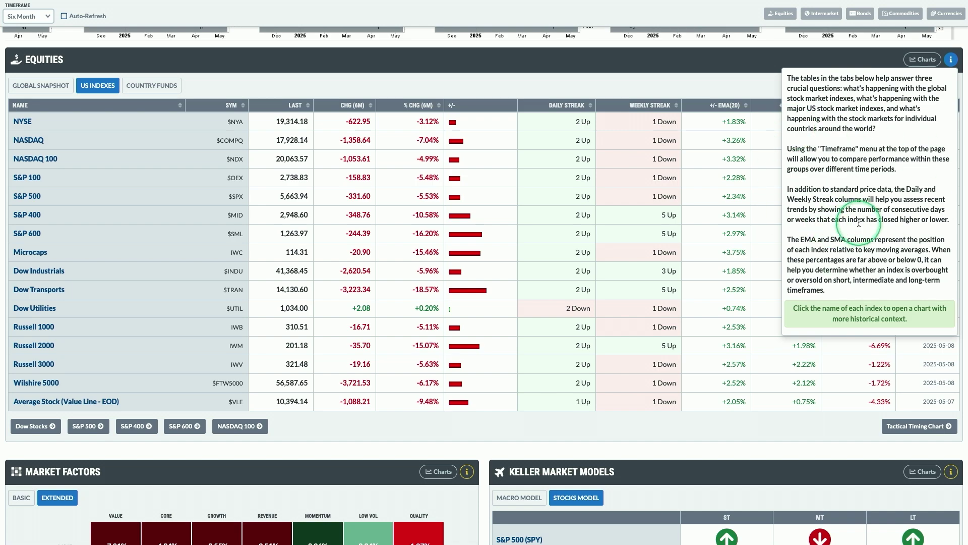
{"action": "left_click", "coordinate": [951, 62]}
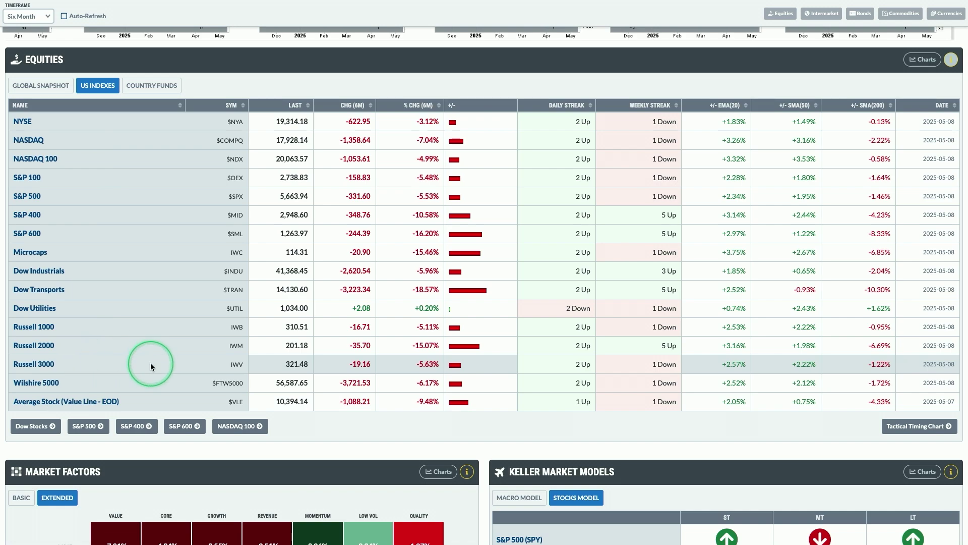
Sort the US Indexes table by six-month percent change, by weekly streak, and finally by +/- EMA(20) in descending order.
{"action": "left_click", "coordinate": [411, 107]}
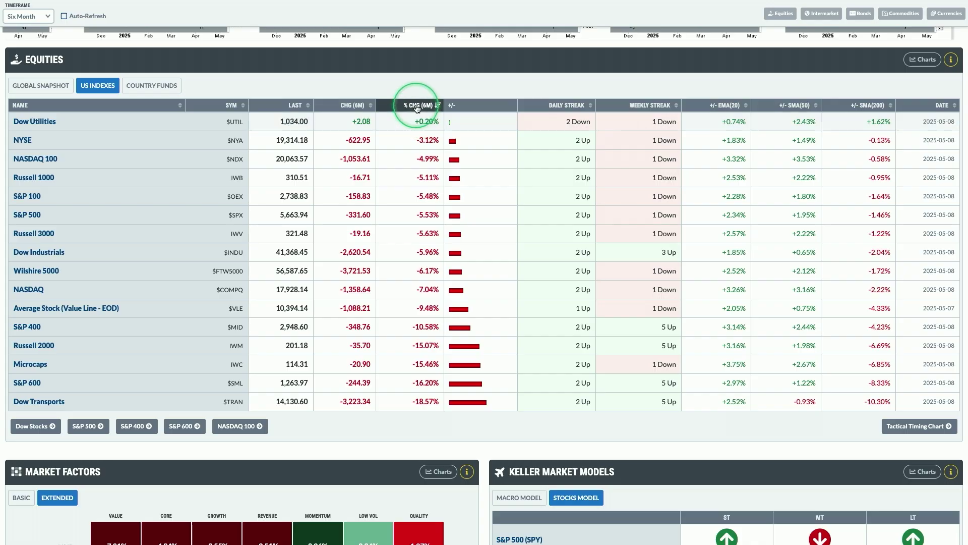
{"action": "left_click", "coordinate": [654, 104]}
{"action": "left_click", "coordinate": [654, 105]}
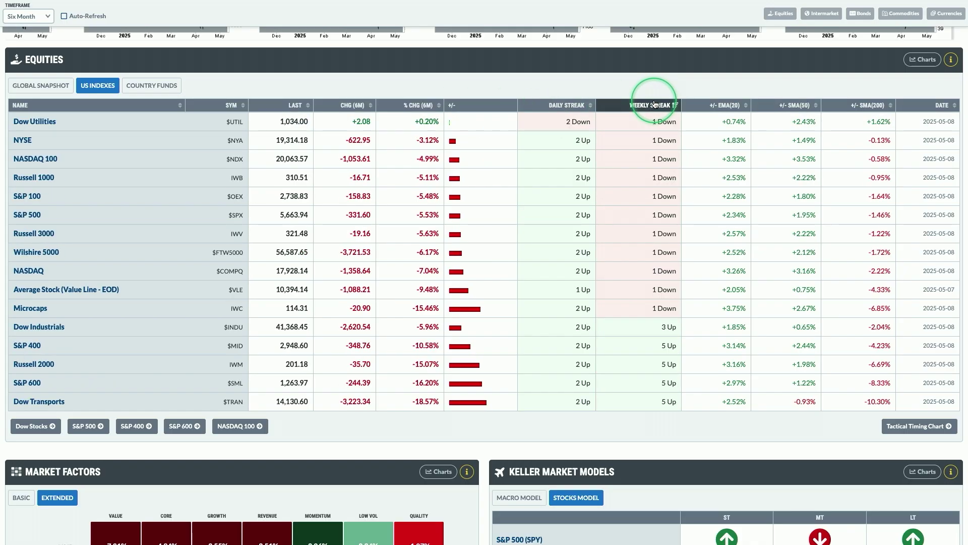
{"action": "left_click", "coordinate": [716, 106]}
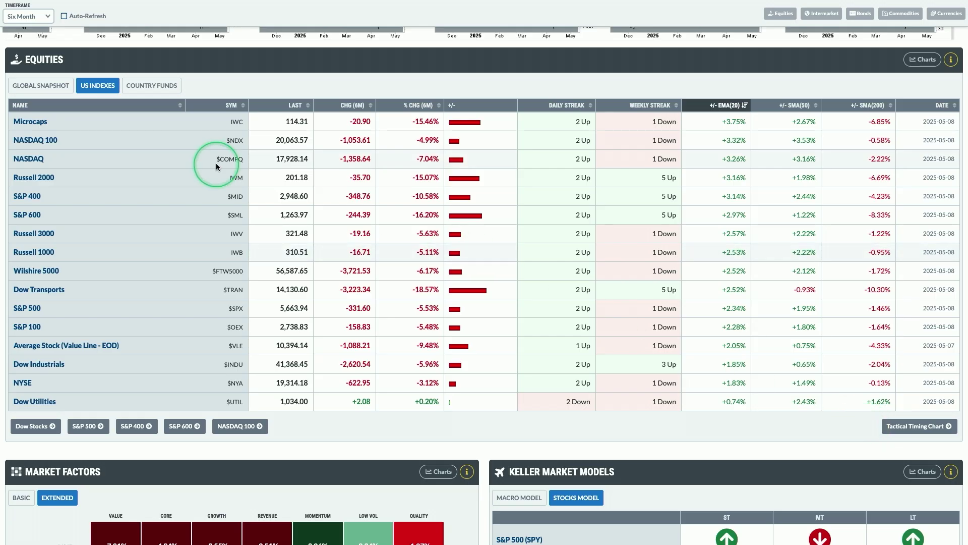
Show the Country Funds table and look through its list of countries down to Vietnam.
{"action": "left_click", "coordinate": [146, 87]}
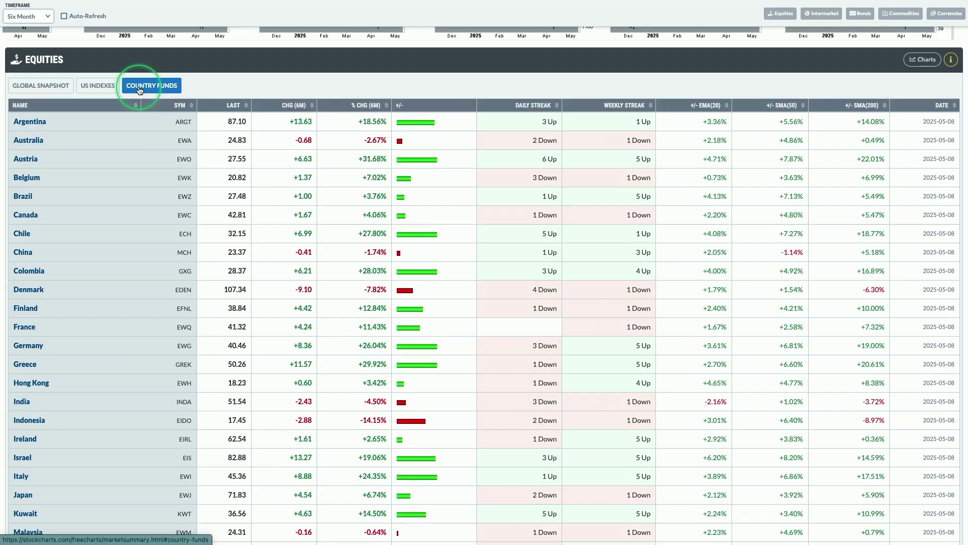
{"action": "scroll", "coordinate": [141, 93], "scroll_direction": "down", "scroll_amount": 3}
{"action": "scroll", "coordinate": [139, 90], "scroll_direction": "down", "scroll_amount": 8}
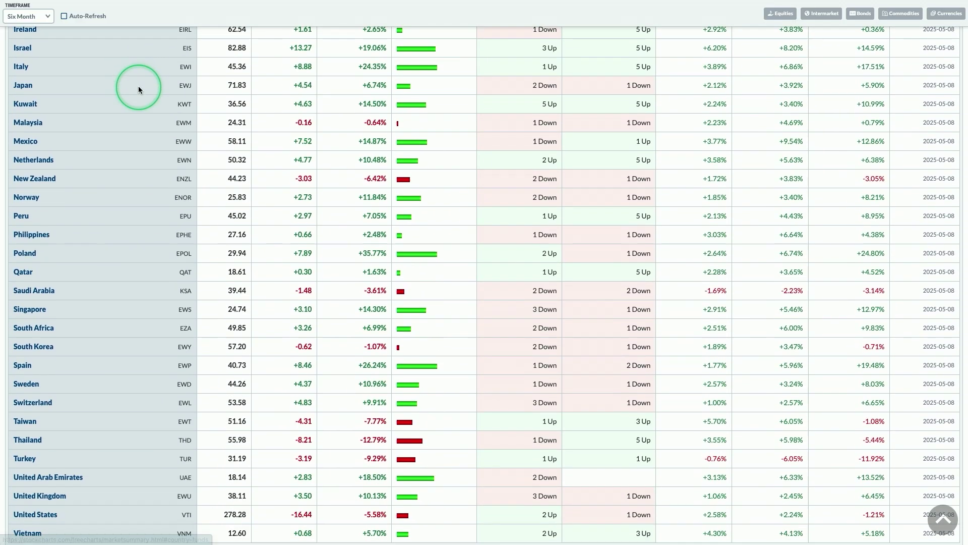
Look through the rest of the Country Funds table and return to the US Indexes table.
{"action": "scroll", "coordinate": [139, 89], "scroll_direction": "down", "scroll_amount": 1}
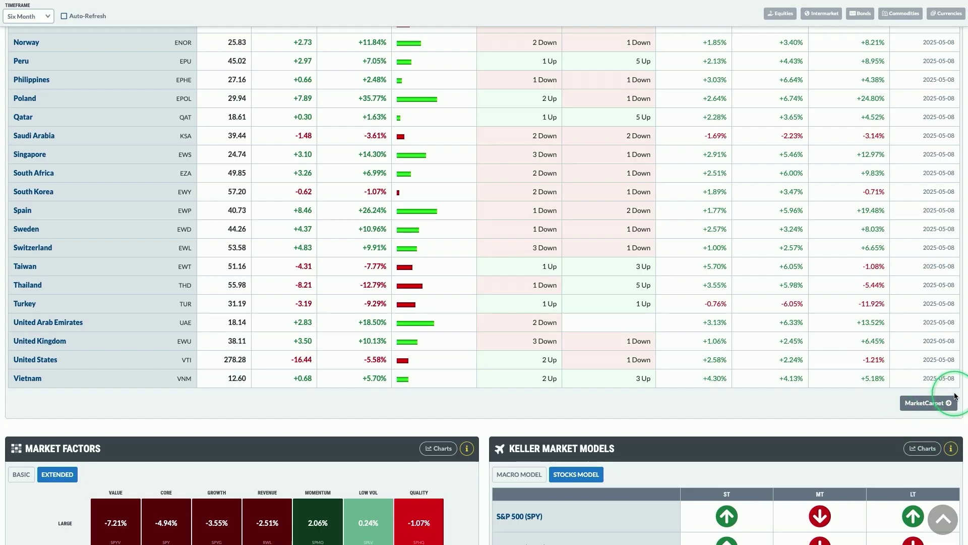
{"action": "scroll", "coordinate": [954, 396], "scroll_direction": "up", "scroll_amount": 8}
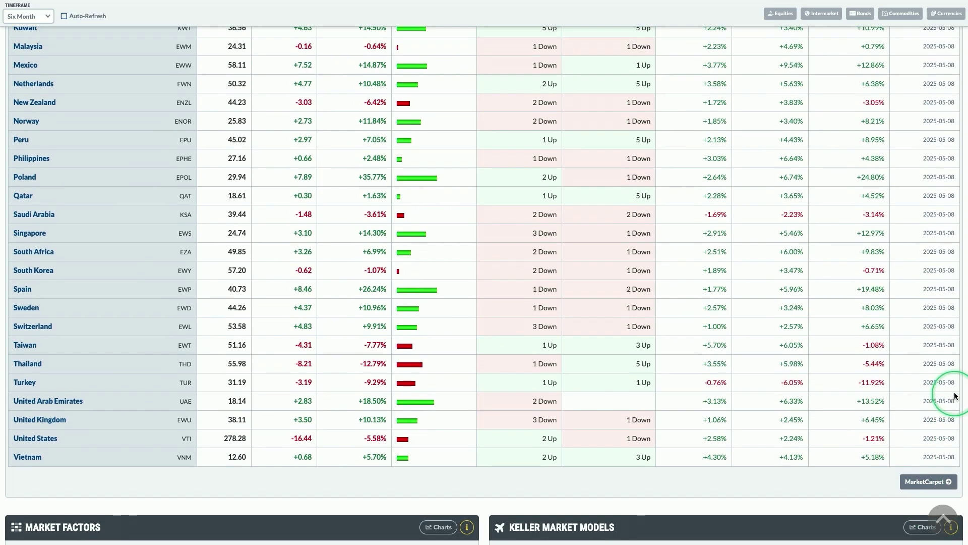
{"action": "scroll", "coordinate": [955, 396], "scroll_direction": "up", "scroll_amount": 7}
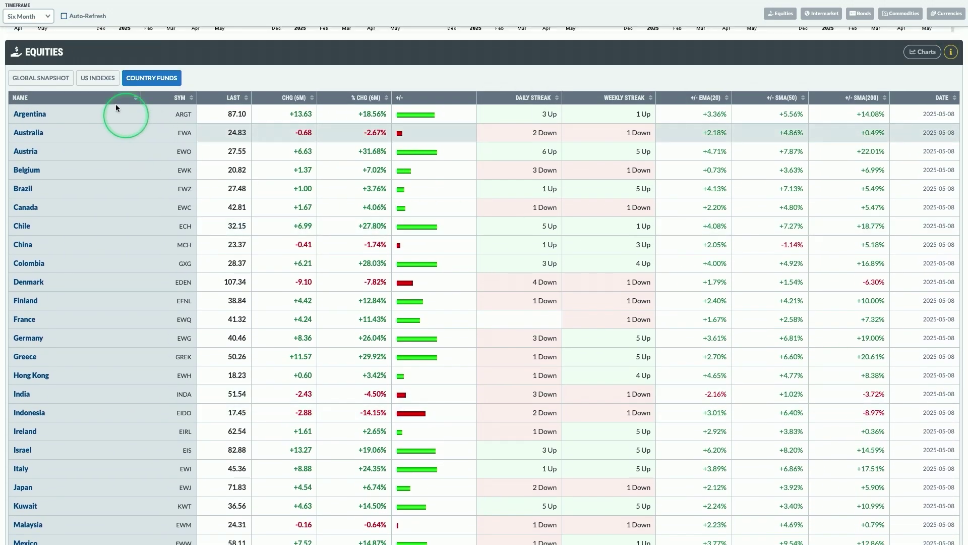
{"action": "left_click", "coordinate": [91, 79]}
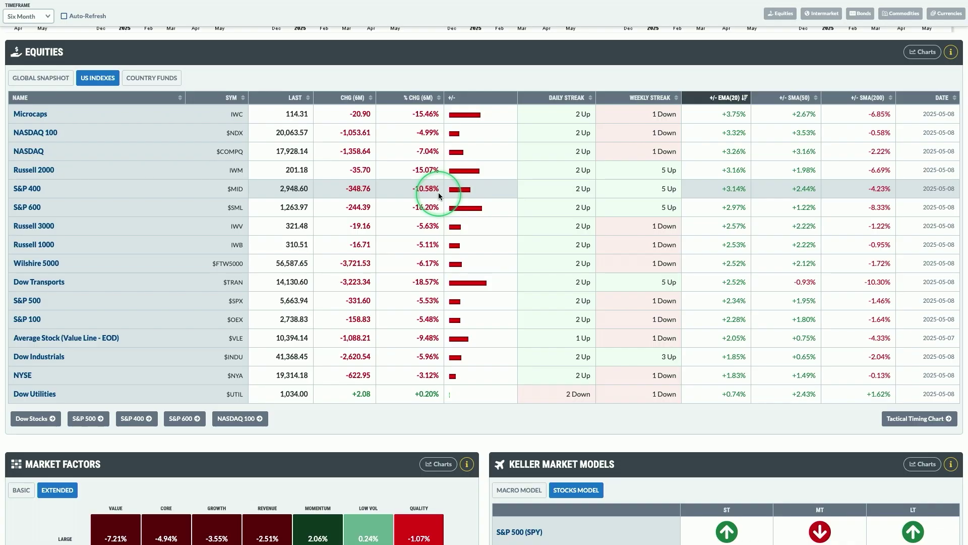
Examine the Market Factors grid at the One Month timeframe, and set the page's timeframe to Today.
{"action": "scroll", "coordinate": [439, 195], "scroll_direction": "down", "scroll_amount": 5}
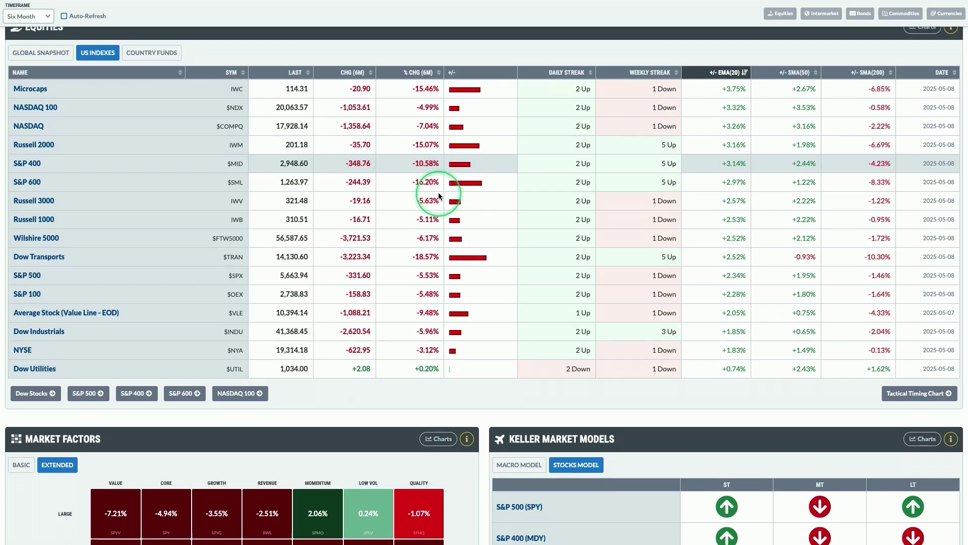
{"action": "scroll", "coordinate": [439, 195], "scroll_direction": "down", "scroll_amount": 1}
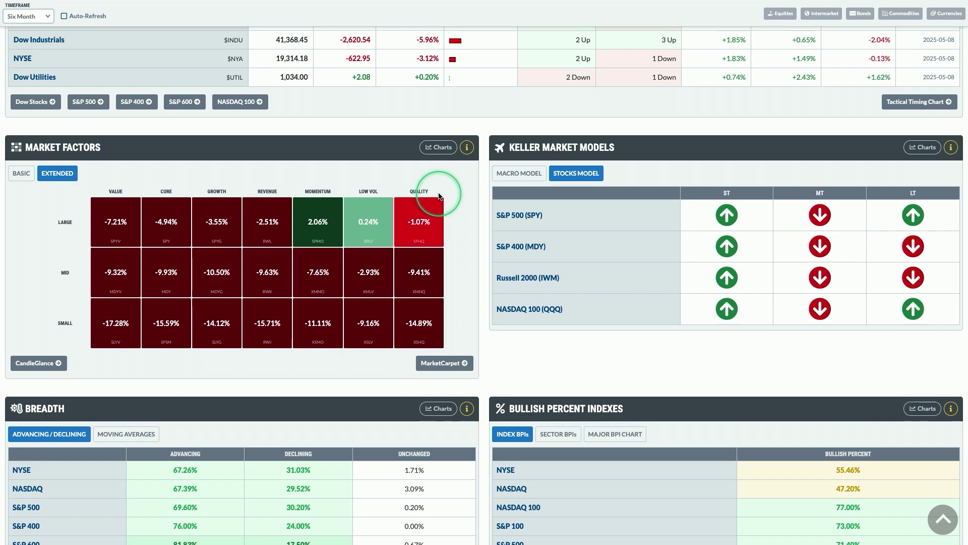
{"action": "scroll", "coordinate": [434, 195], "scroll_direction": "down", "scroll_amount": 1}
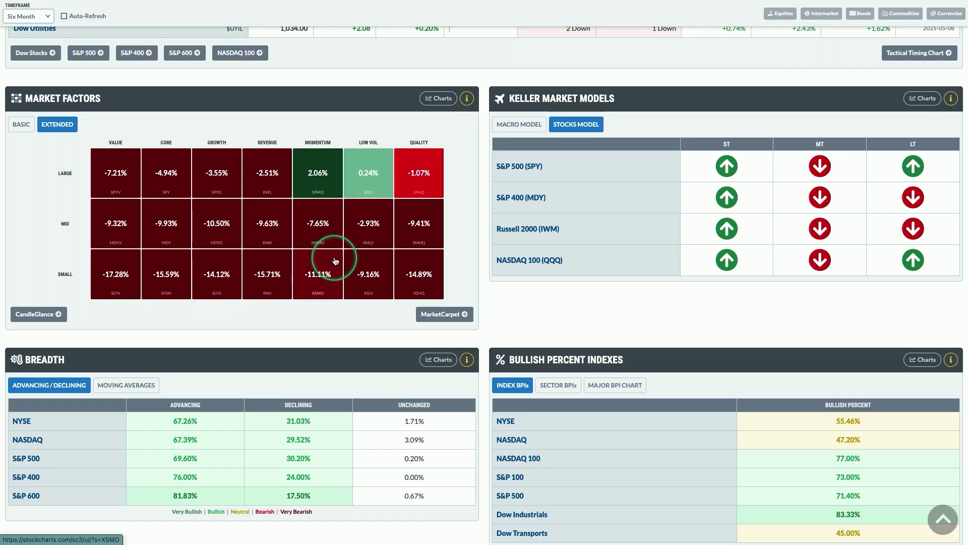
{"action": "left_click", "coordinate": [36, 19]}
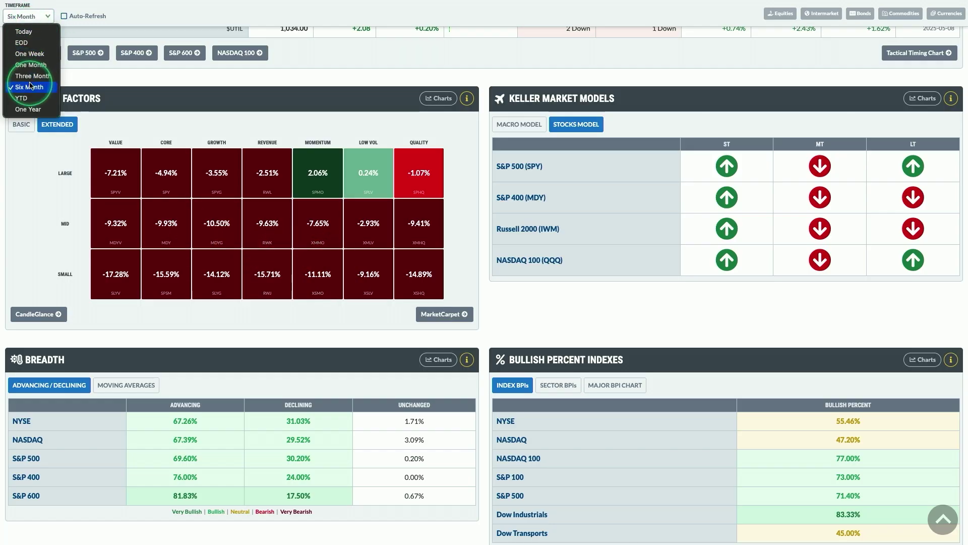
{"action": "left_click", "coordinate": [29, 65]}
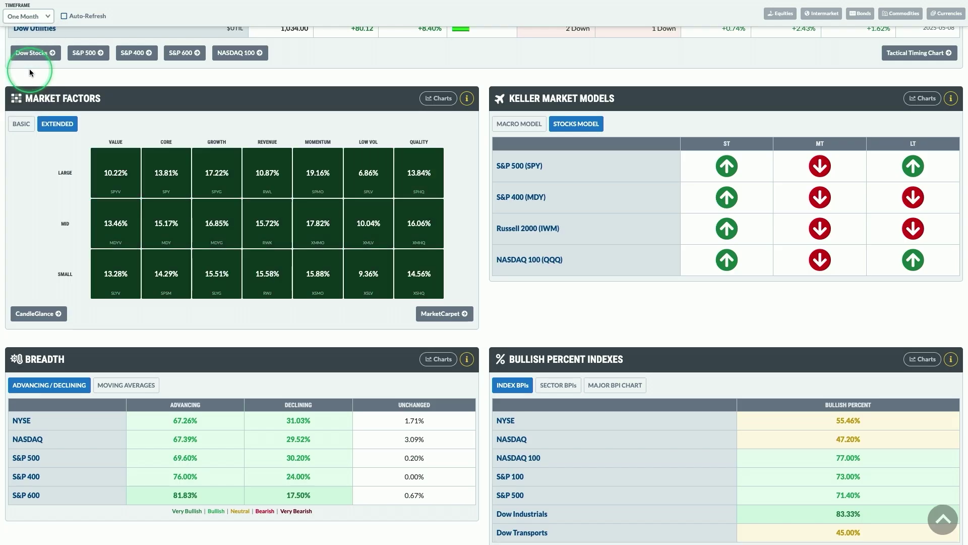
{"action": "left_click", "coordinate": [28, 16]}
{"action": "left_click", "coordinate": [28, 18]}
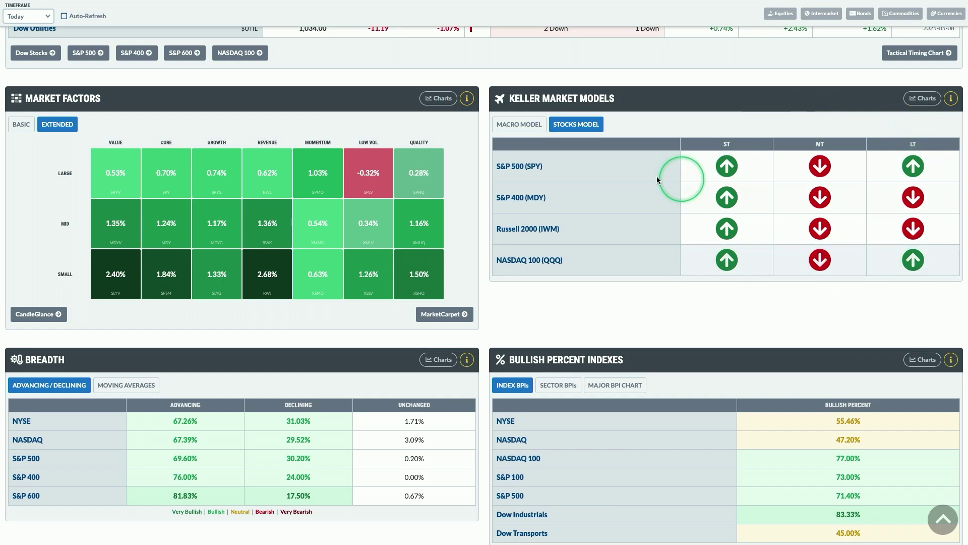
Compare the Macro Model and Stocks Model in Keller Market Models, and view the Russell 2000 (IWM) chart from the Stocks Model, closing it.
{"action": "left_click", "coordinate": [522, 128]}
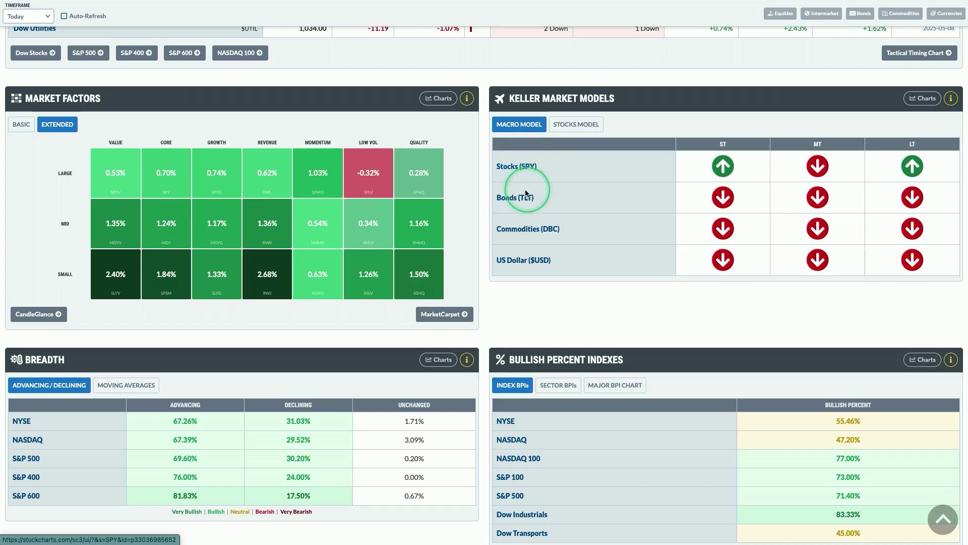
{"action": "left_click", "coordinate": [576, 126]}
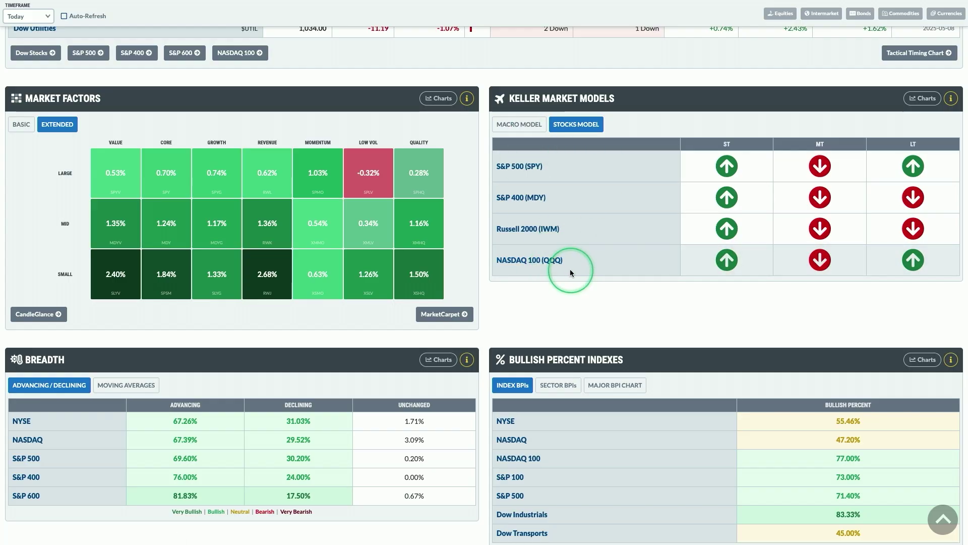
{"action": "left_click", "coordinate": [535, 230]}
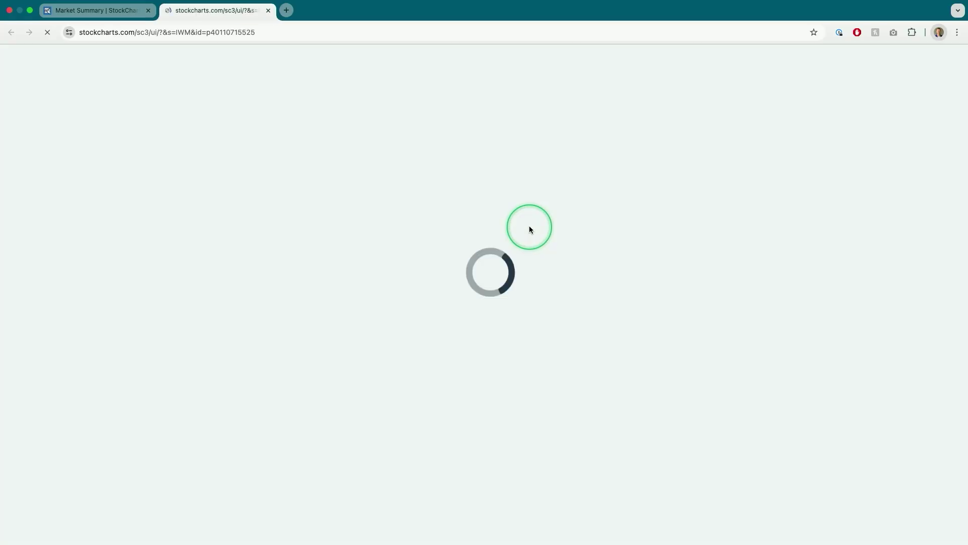
{"action": "scroll", "coordinate": [519, 218], "scroll_direction": "down", "scroll_amount": 2}
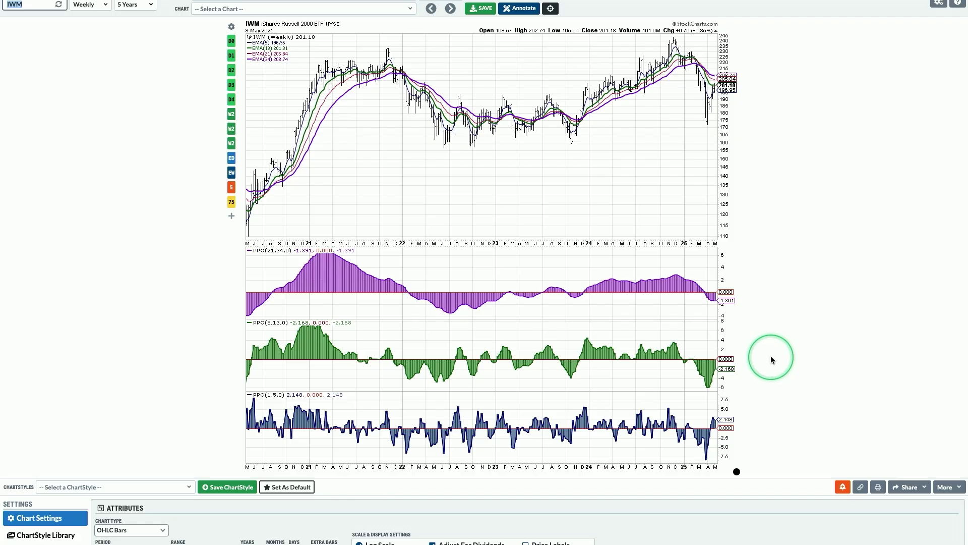
{"action": "scroll", "coordinate": [601, 336], "scroll_direction": "up", "scroll_amount": 2}
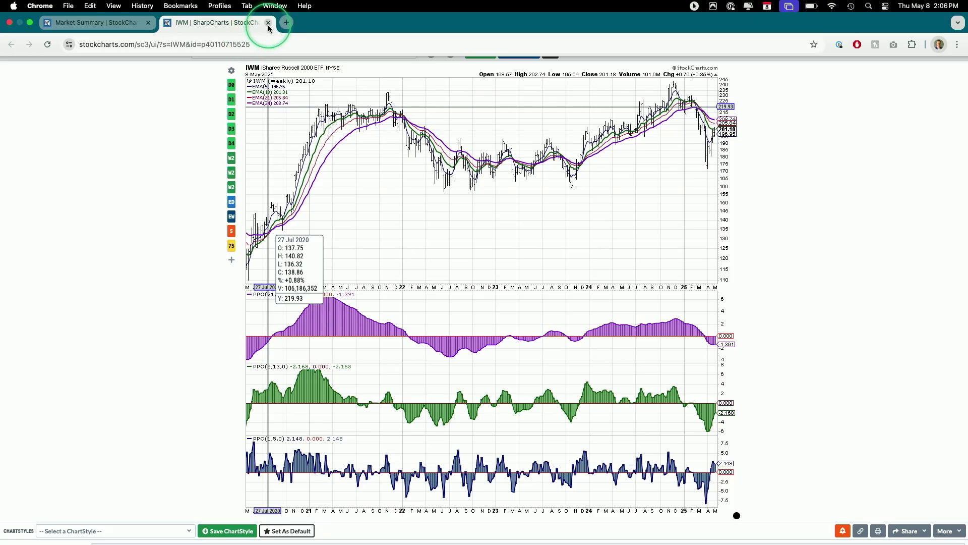
{"action": "left_click", "coordinate": [268, 22]}
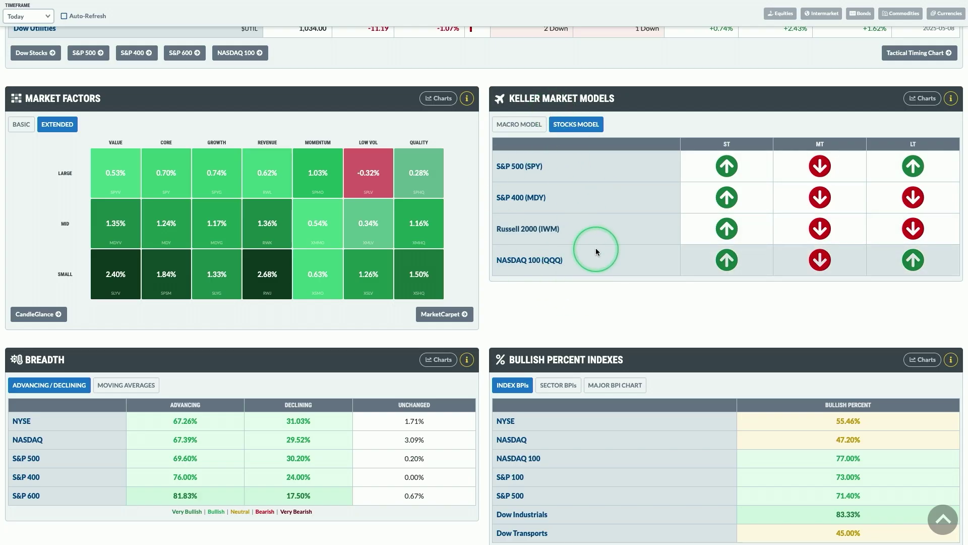
Show the Moving Averages table in the Breadth section and look through its list of related charts.
{"action": "scroll", "coordinate": [595, 250], "scroll_direction": "down", "scroll_amount": 3}
{"action": "scroll", "coordinate": [596, 251], "scroll_direction": "down", "scroll_amount": 2}
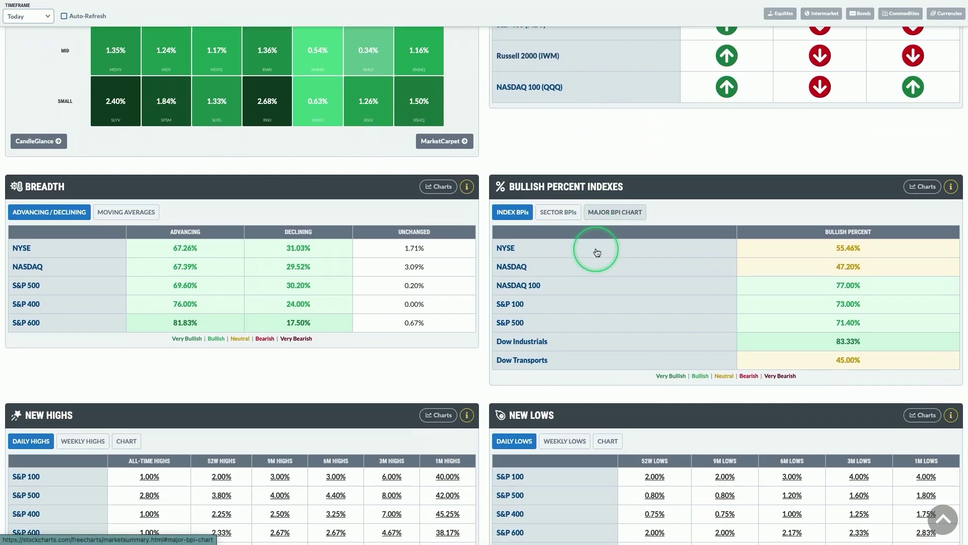
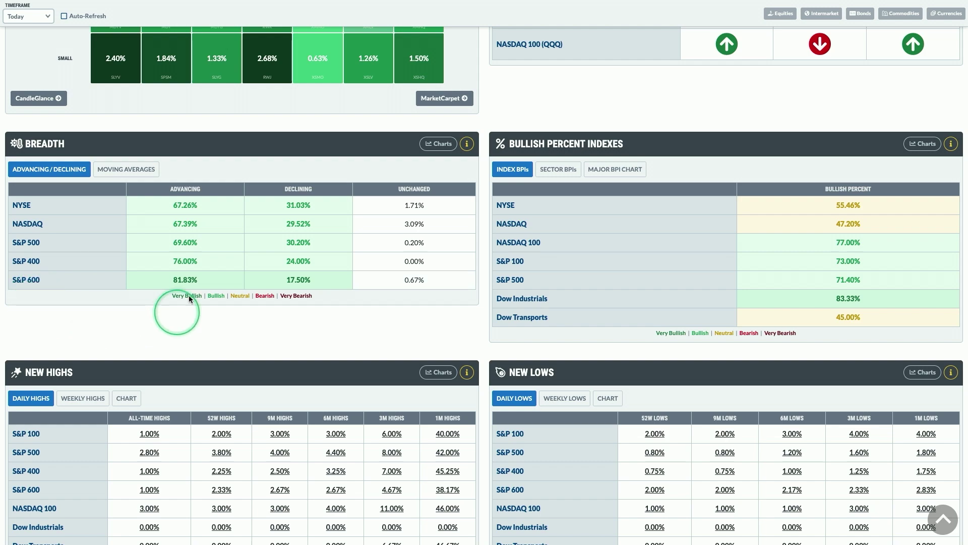
{"action": "left_click", "coordinate": [129, 171]}
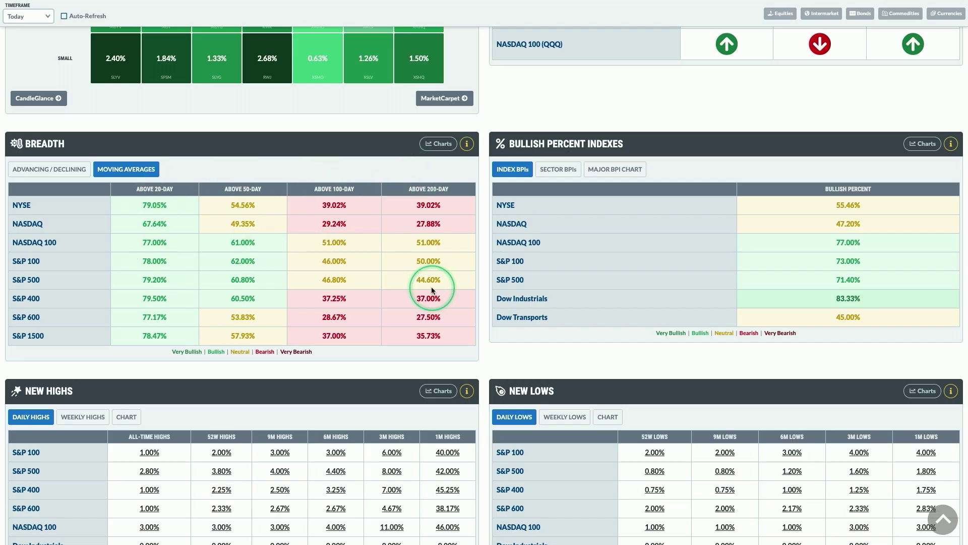
{"action": "left_click", "coordinate": [432, 147]}
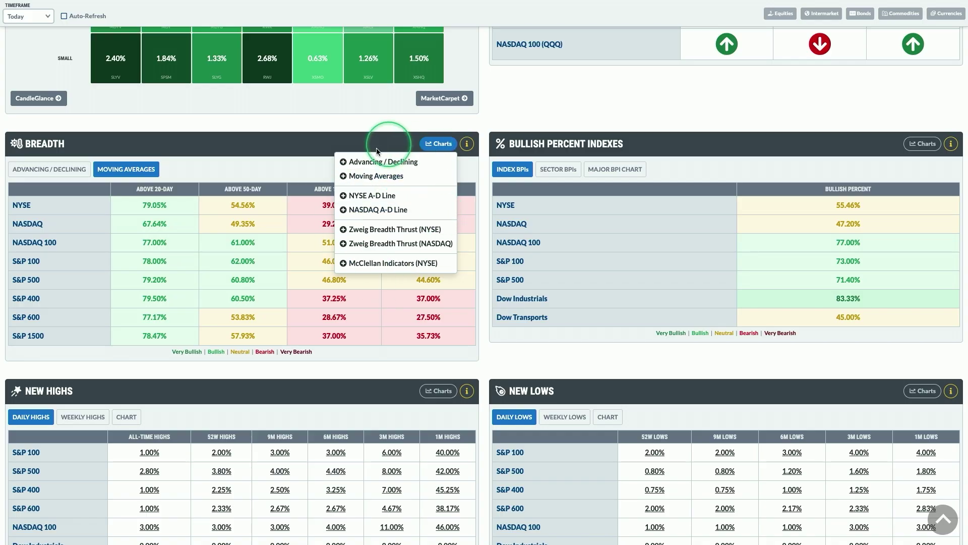
{"action": "left_click", "coordinate": [437, 147]}
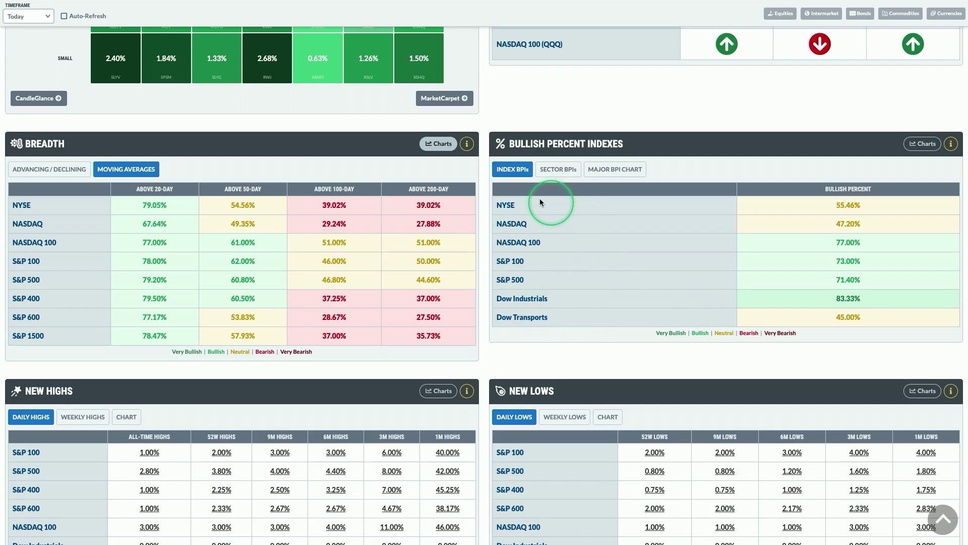
View the Sector BPIs and the Major BPI Chart in Bullish Percent Indexes, and return to Index BPIs.
{"action": "left_click", "coordinate": [558, 170]}
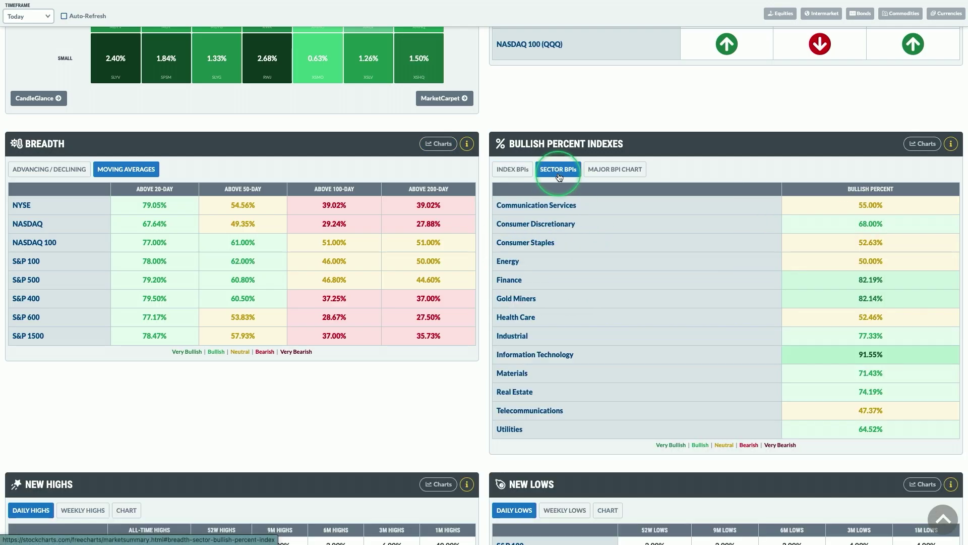
{"action": "scroll", "coordinate": [559, 182], "scroll_direction": "down", "scroll_amount": 1}
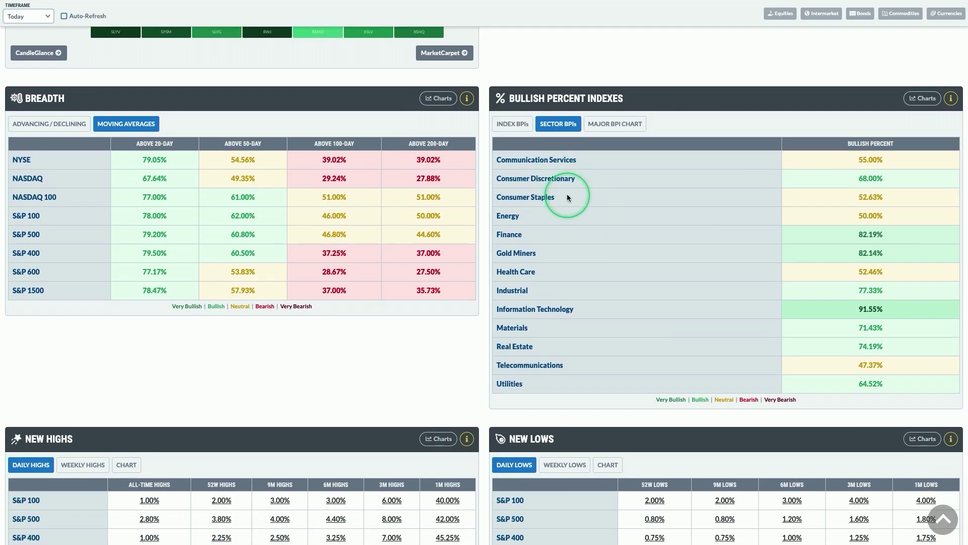
{"action": "left_click", "coordinate": [616, 130]}
{"action": "scroll", "coordinate": [646, 133], "scroll_direction": "down", "scroll_amount": 3}
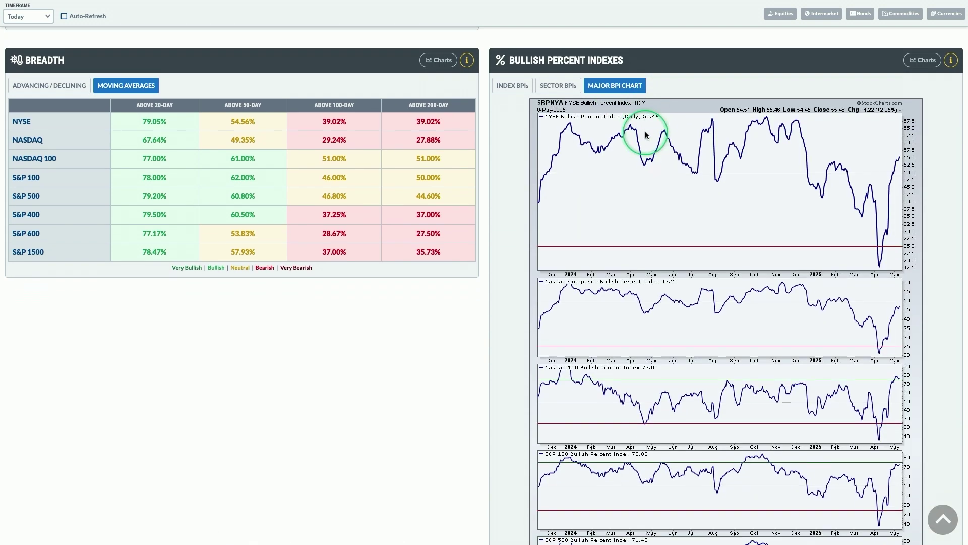
{"action": "scroll", "coordinate": [646, 134], "scroll_direction": "down", "scroll_amount": 6}
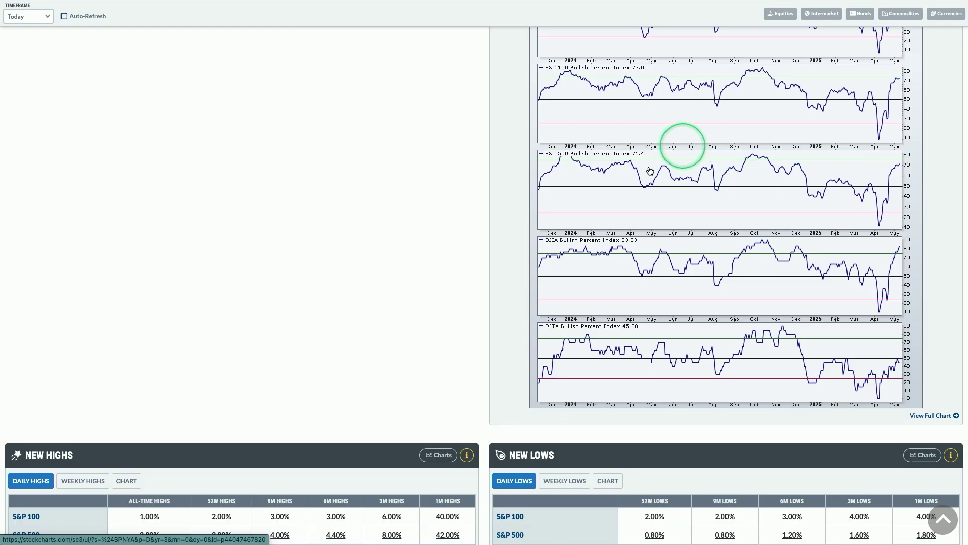
{"action": "scroll", "coordinate": [736, 363], "scroll_direction": "up", "scroll_amount": 8}
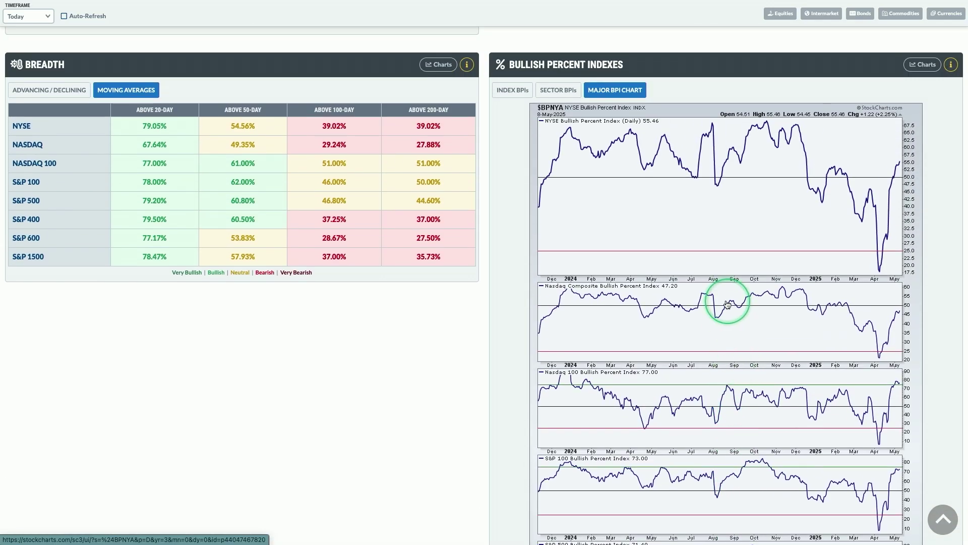
{"action": "left_click", "coordinate": [515, 92]}
Show Weekly Highs in the New Highs section and look through the scan results for S&P 500 one-month highs, closing them.
{"action": "scroll", "coordinate": [513, 91], "scroll_direction": "down", "scroll_amount": 3}
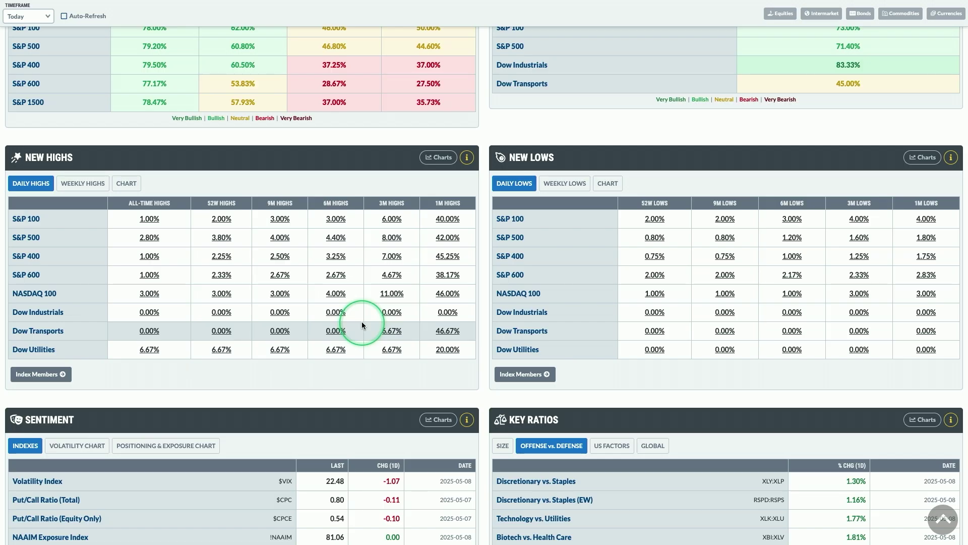
{"action": "left_click", "coordinate": [81, 187]}
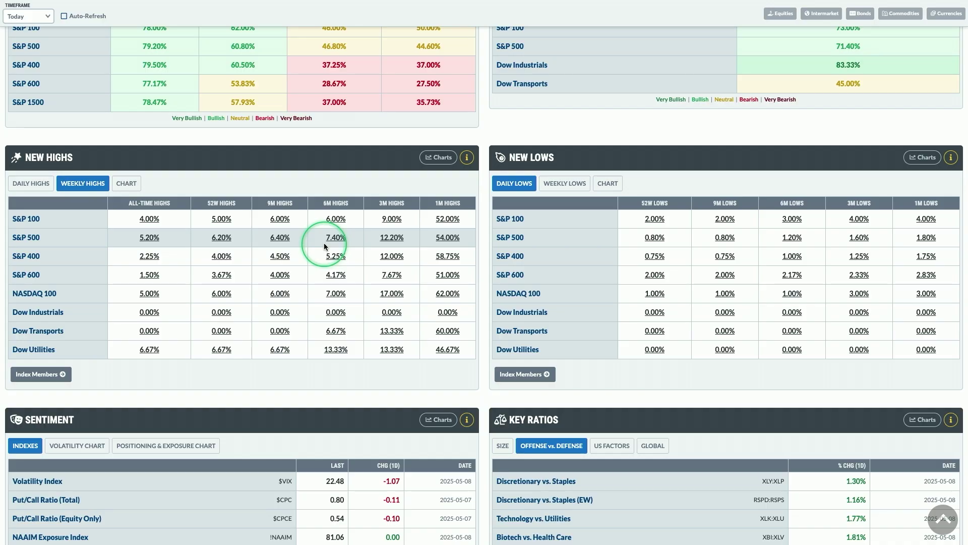
{"action": "left_click", "coordinate": [444, 242]}
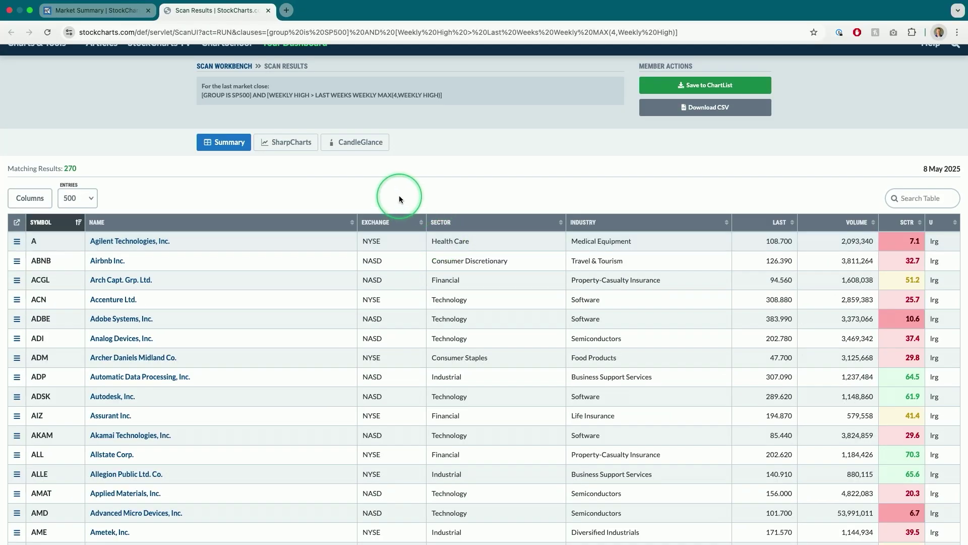
{"action": "scroll", "coordinate": [398, 195], "scroll_direction": "down", "scroll_amount": 2}
{"action": "scroll", "coordinate": [399, 197], "scroll_direction": "down", "scroll_amount": 2}
{"action": "scroll", "coordinate": [395, 195], "scroll_direction": "up", "scroll_amount": 4}
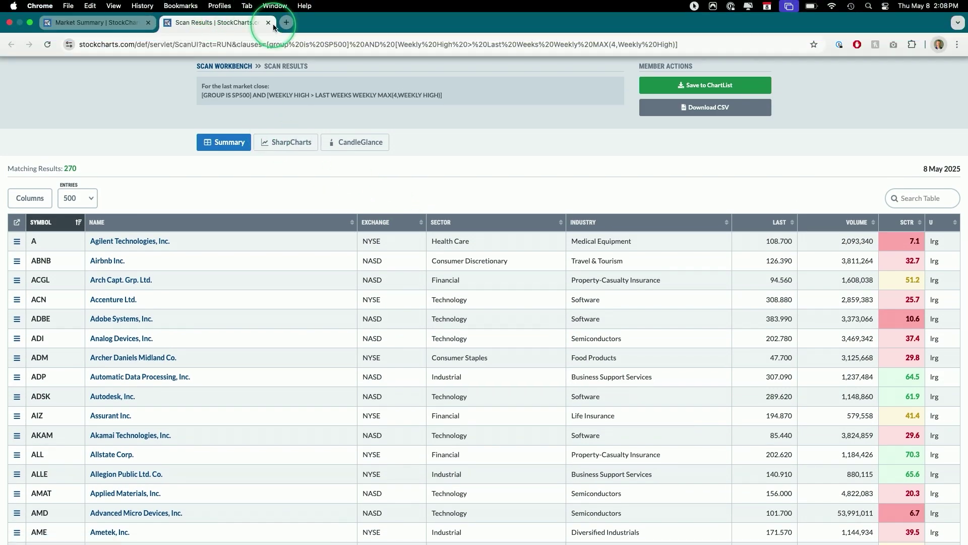
{"action": "left_click", "coordinate": [264, 22]}
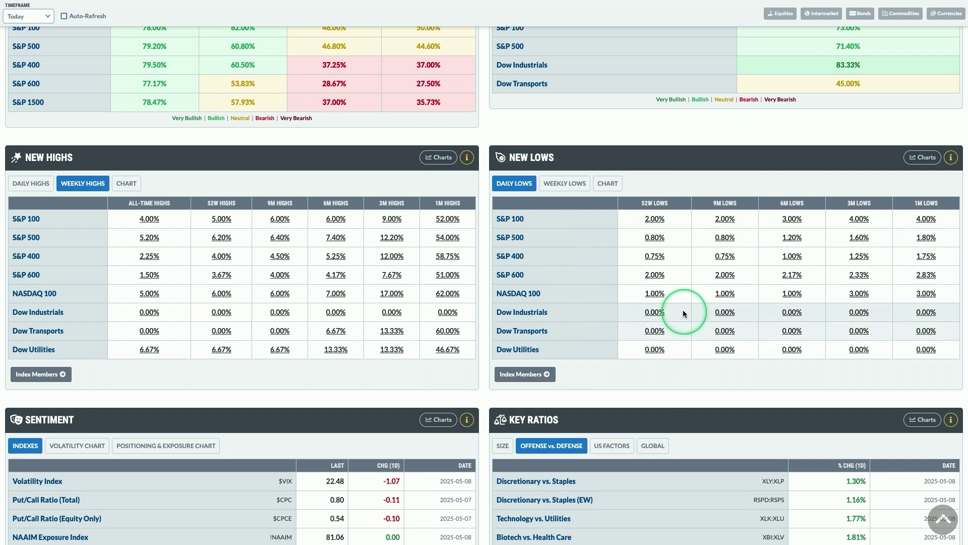
Look over the New Lows table and the Sentiment indexes, and show the Sentiment section's Volatility Chart.
{"action": "scroll", "coordinate": [682, 313], "scroll_direction": "down", "scroll_amount": 1}
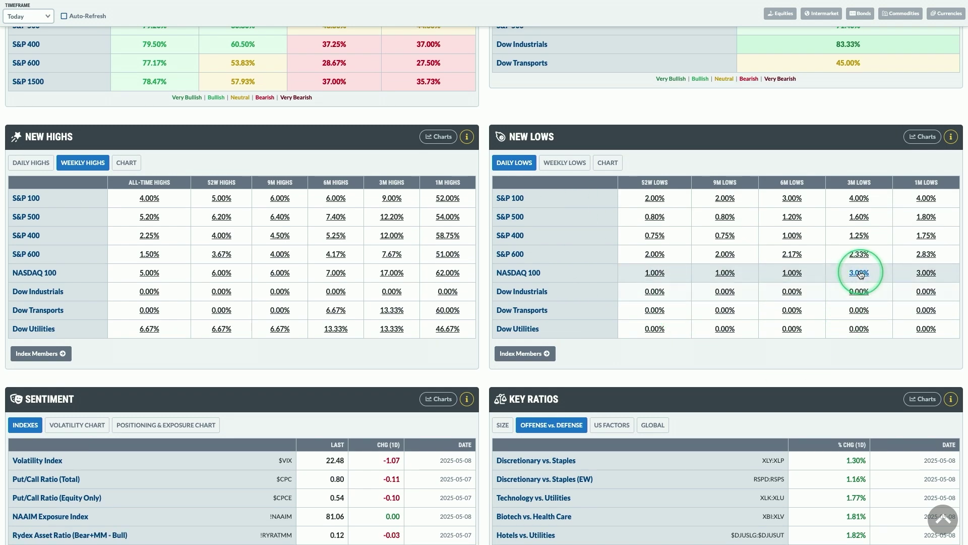
{"action": "scroll", "coordinate": [857, 274], "scroll_direction": "down", "scroll_amount": 3}
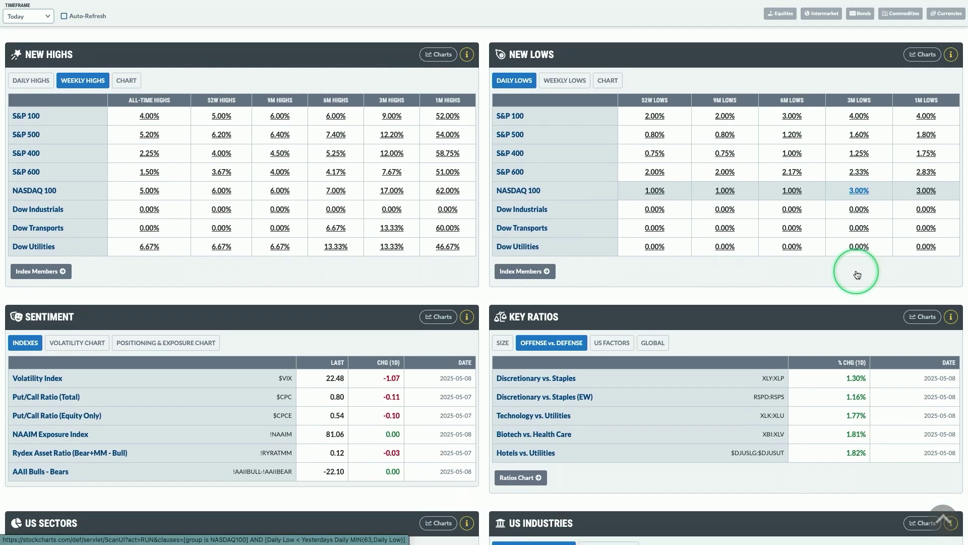
{"action": "scroll", "coordinate": [855, 274], "scroll_direction": "down", "scroll_amount": 2}
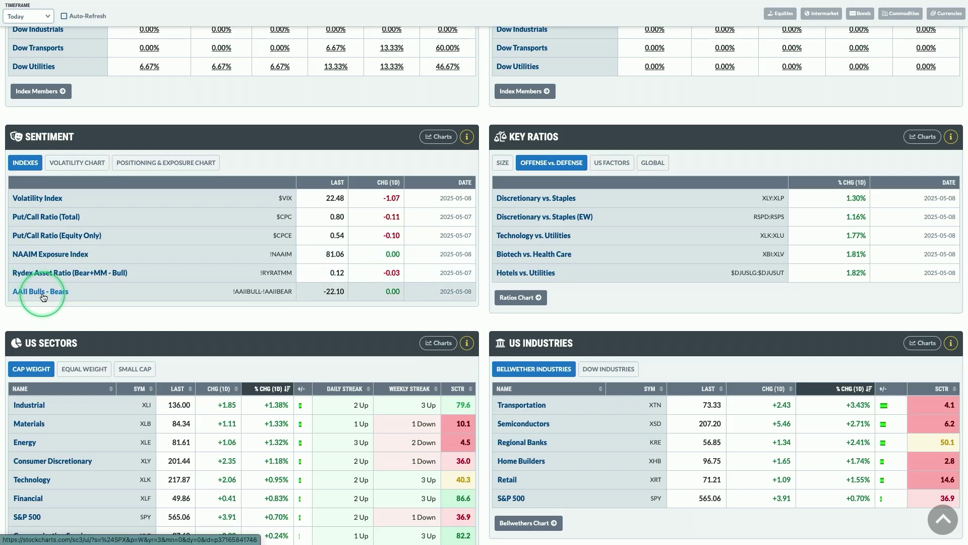
{"action": "left_click", "coordinate": [84, 164]}
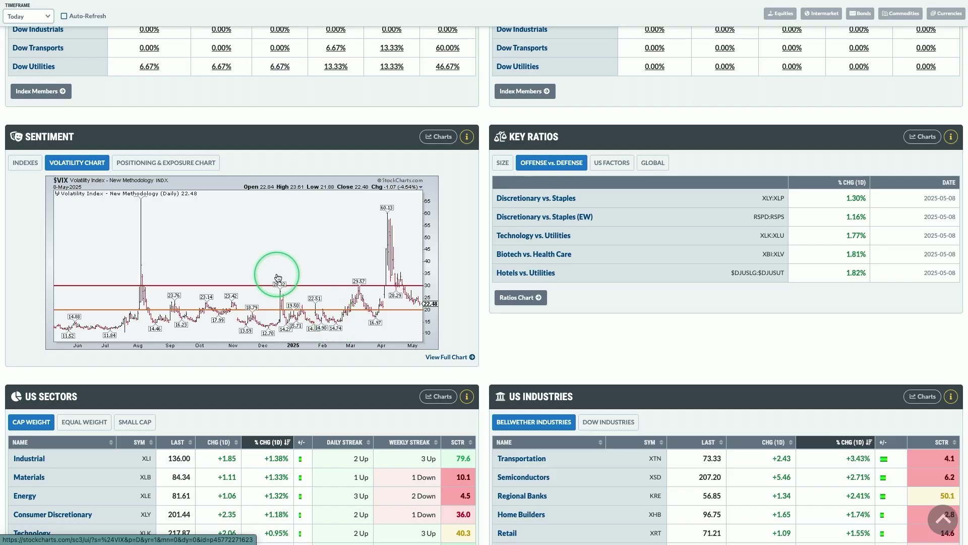
View the Positioning & Exposure Chart in the Sentiment section and return to the Indexes table.
{"action": "left_click", "coordinate": [159, 162]}
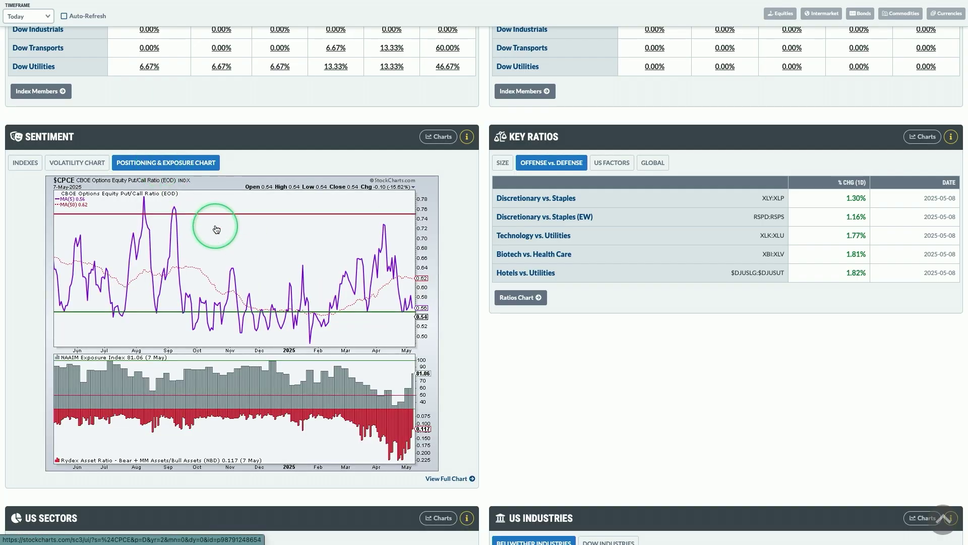
{"action": "scroll", "coordinate": [270, 266], "scroll_direction": "down", "scroll_amount": 2}
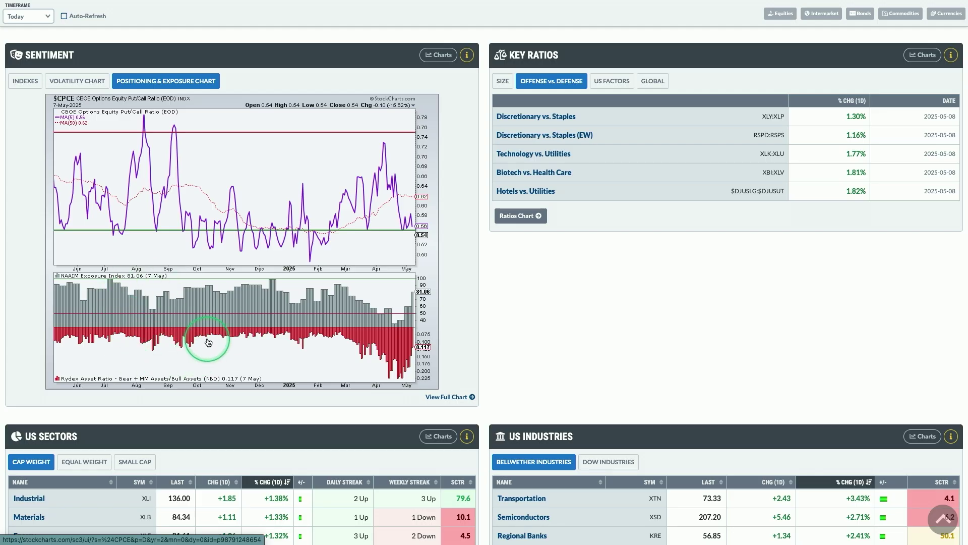
{"action": "left_click", "coordinate": [25, 82]}
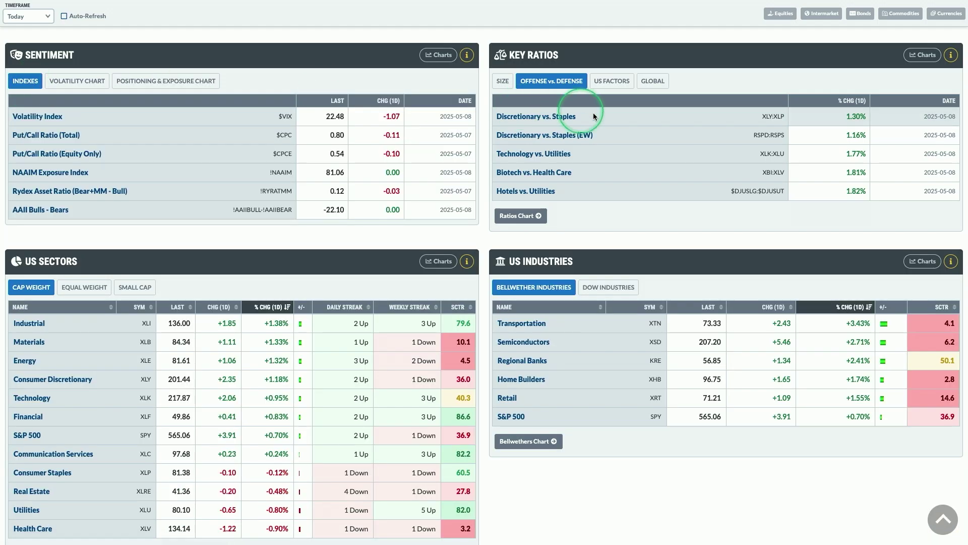
Go through the Size, Offense vs. Defense, US Factors and Global tables in the Key Ratios section.
{"action": "scroll", "coordinate": [615, 122], "scroll_direction": "up", "scroll_amount": 1}
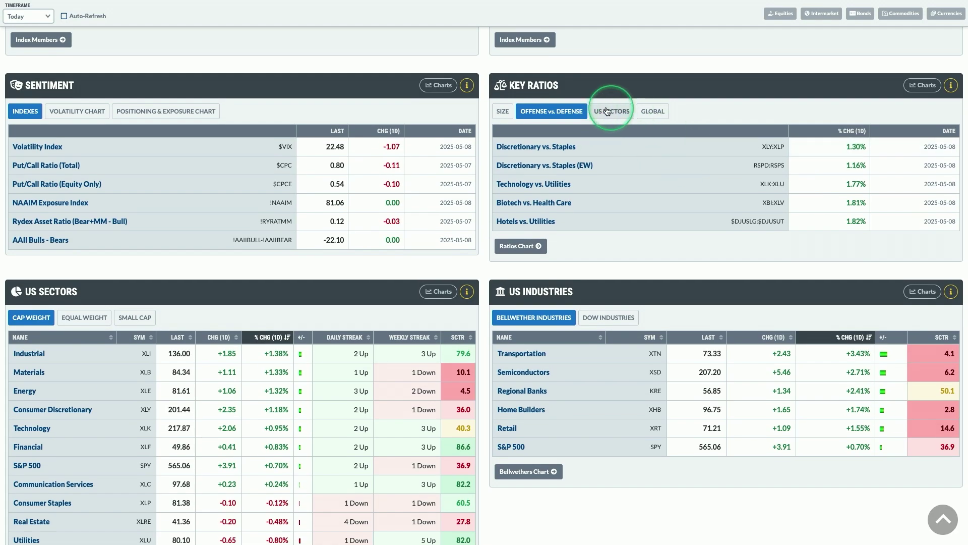
{"action": "left_click", "coordinate": [498, 114]}
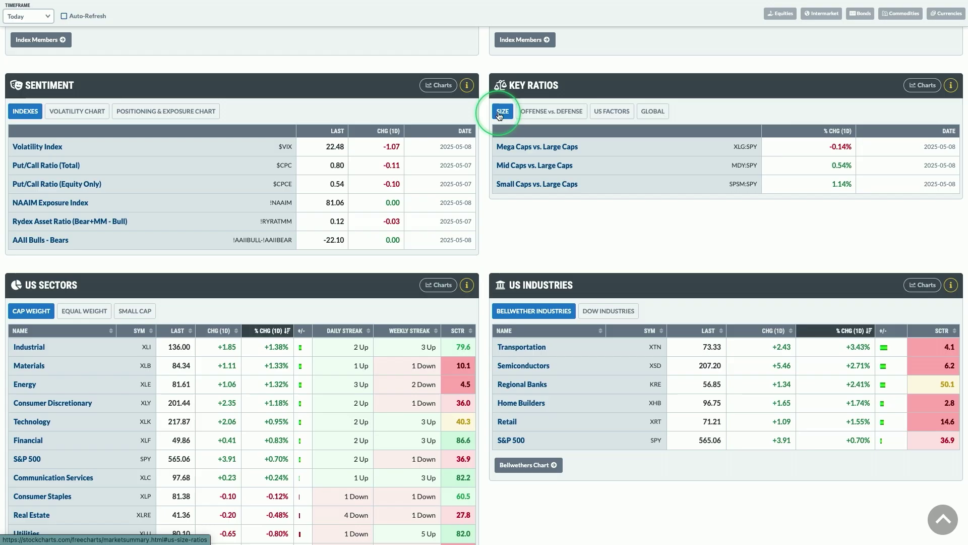
{"action": "left_click", "coordinate": [551, 111]}
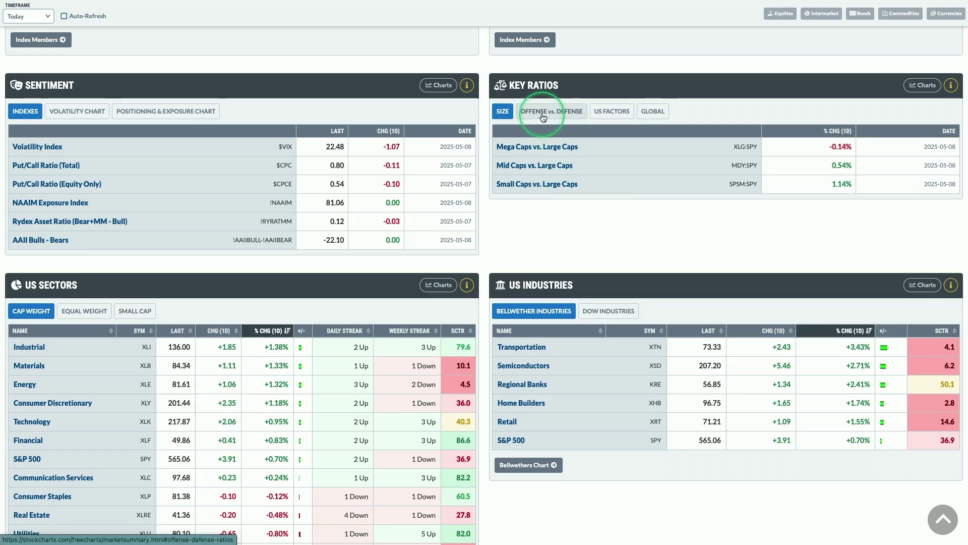
{"action": "left_click", "coordinate": [610, 111]}
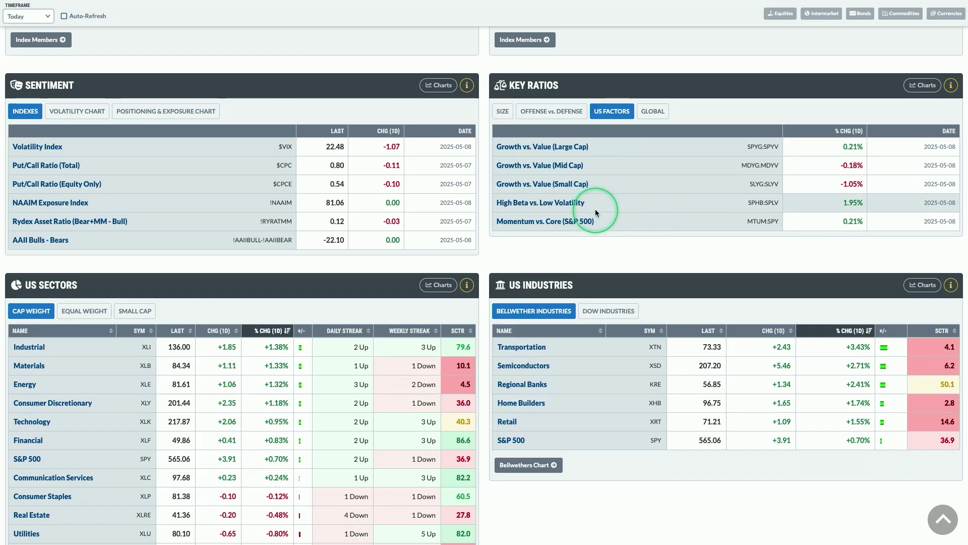
{"action": "left_click", "coordinate": [643, 111]}
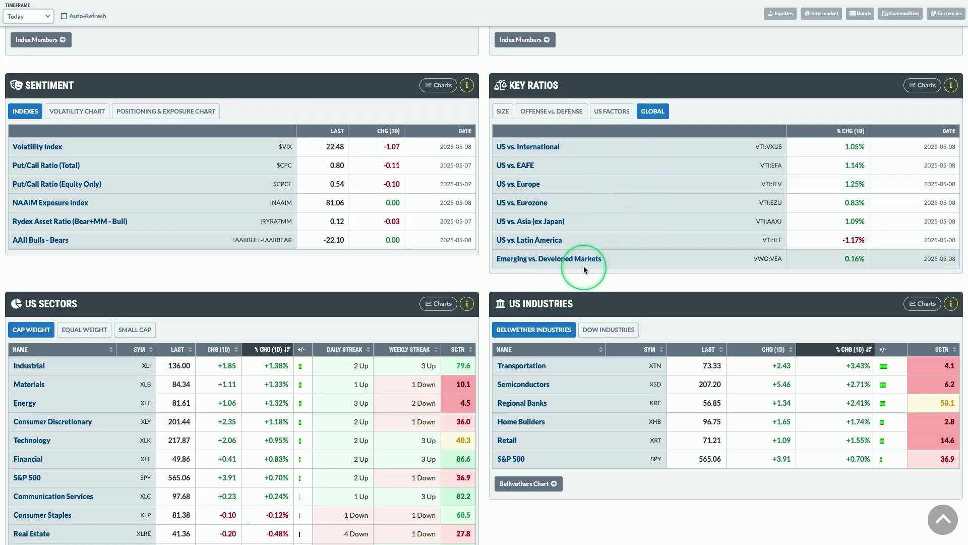
View the Equal Weight and Small Cap tables in US Sectors, and sort the Cap Weight table by SCTR from highest to lowest.
{"action": "scroll", "coordinate": [565, 263], "scroll_direction": "down", "scroll_amount": 4}
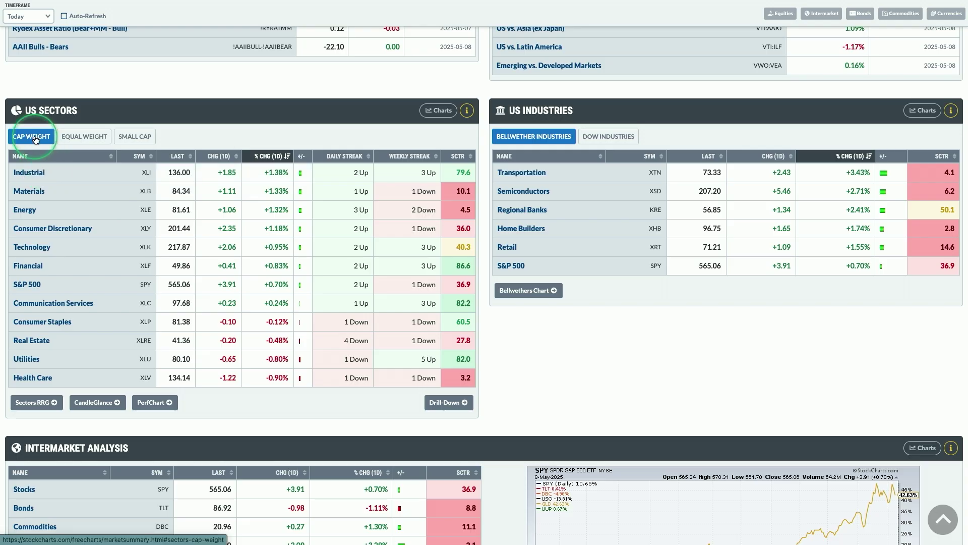
{"action": "left_click", "coordinate": [79, 143]}
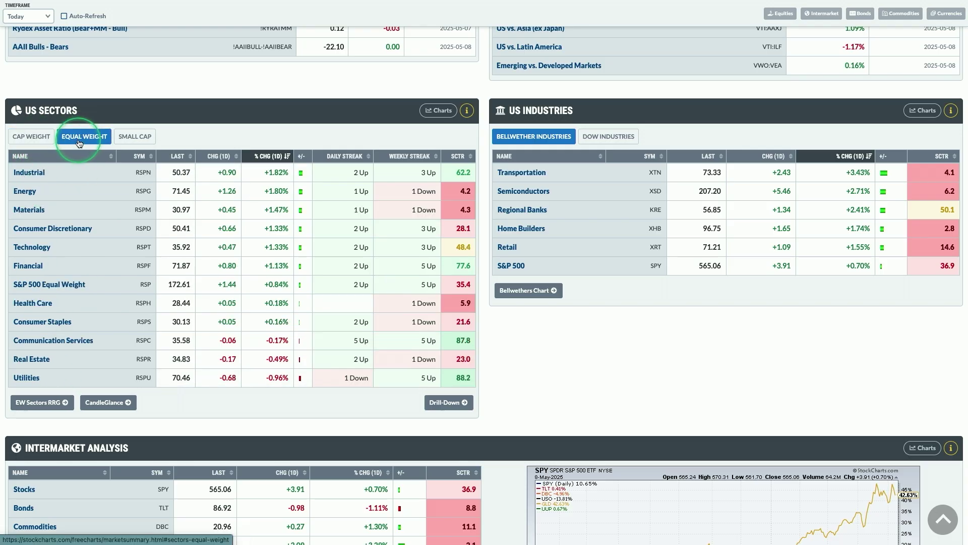
{"action": "left_click", "coordinate": [134, 140]}
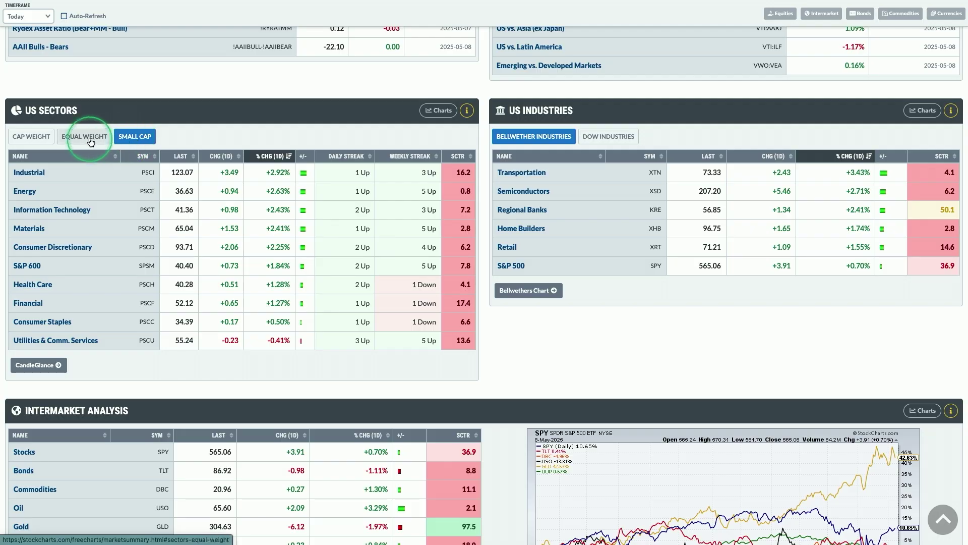
{"action": "left_click", "coordinate": [27, 142]}
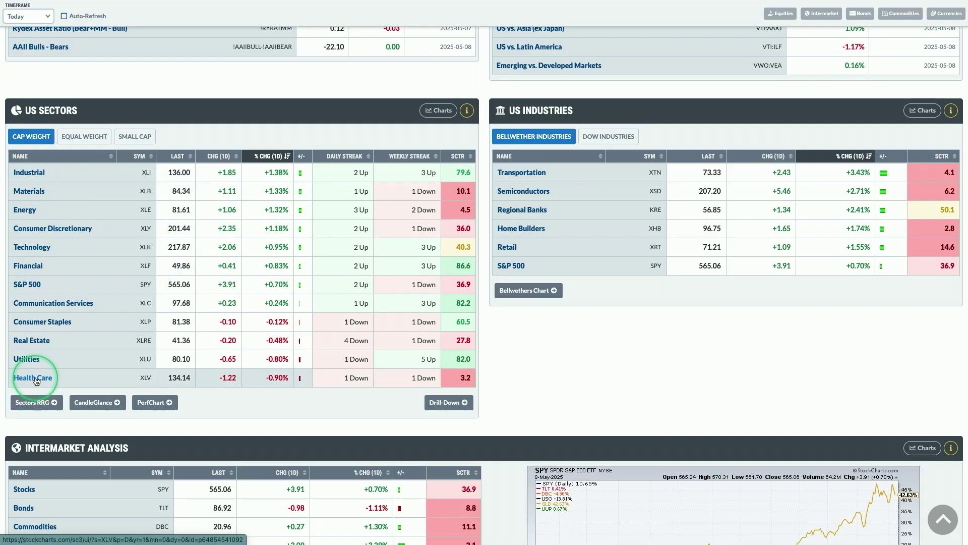
{"action": "left_click", "coordinate": [458, 158]}
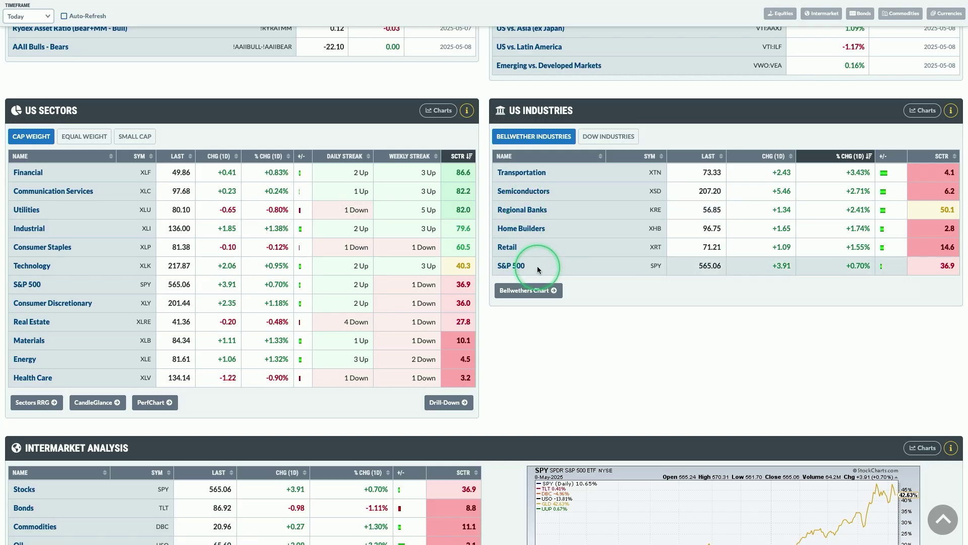
Look through the Dow Industries list in the US Industries section and return to Bellwether Industries.
{"action": "left_click", "coordinate": [619, 138]}
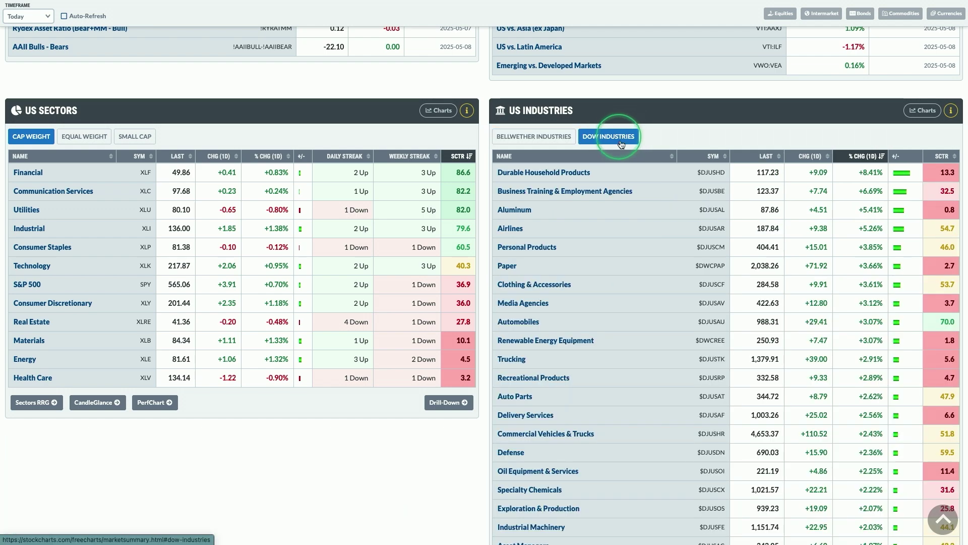
{"action": "scroll", "coordinate": [640, 222], "scroll_direction": "down", "scroll_amount": 3}
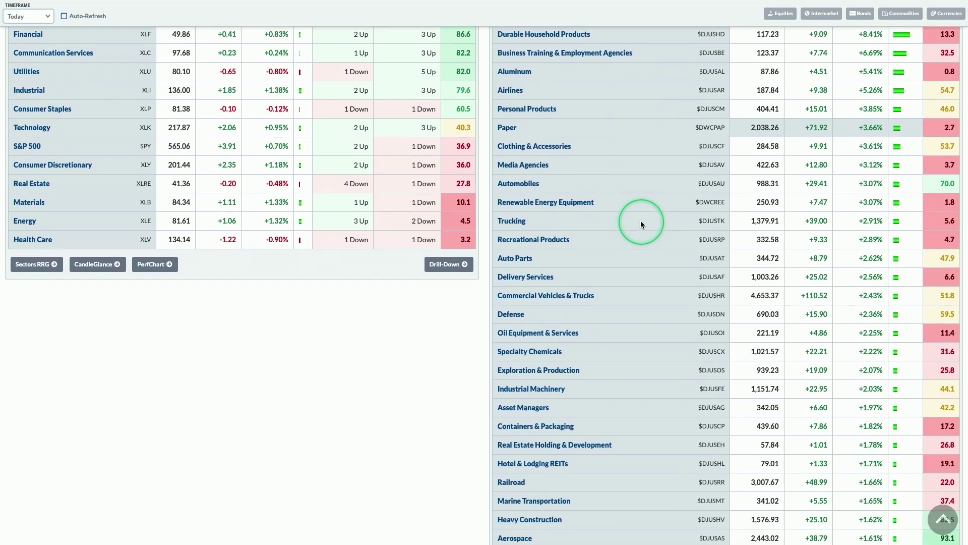
{"action": "scroll", "coordinate": [641, 220], "scroll_direction": "down", "scroll_amount": 6}
{"action": "scroll", "coordinate": [640, 220], "scroll_direction": "up", "scroll_amount": 9}
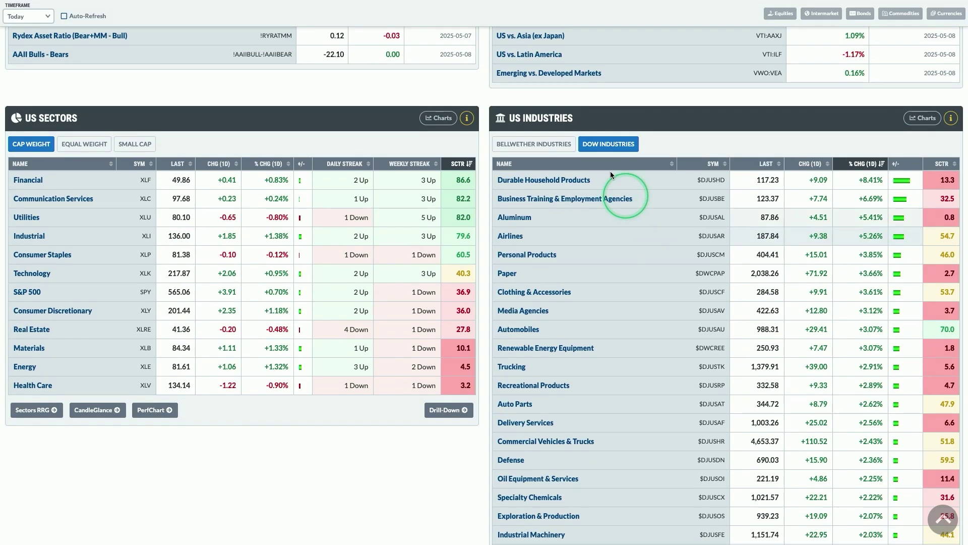
{"action": "left_click", "coordinate": [524, 145]}
Look over the Intermarket Analysis table and its performance comparison chart.
{"action": "scroll", "coordinate": [574, 215], "scroll_direction": "down", "scroll_amount": 2}
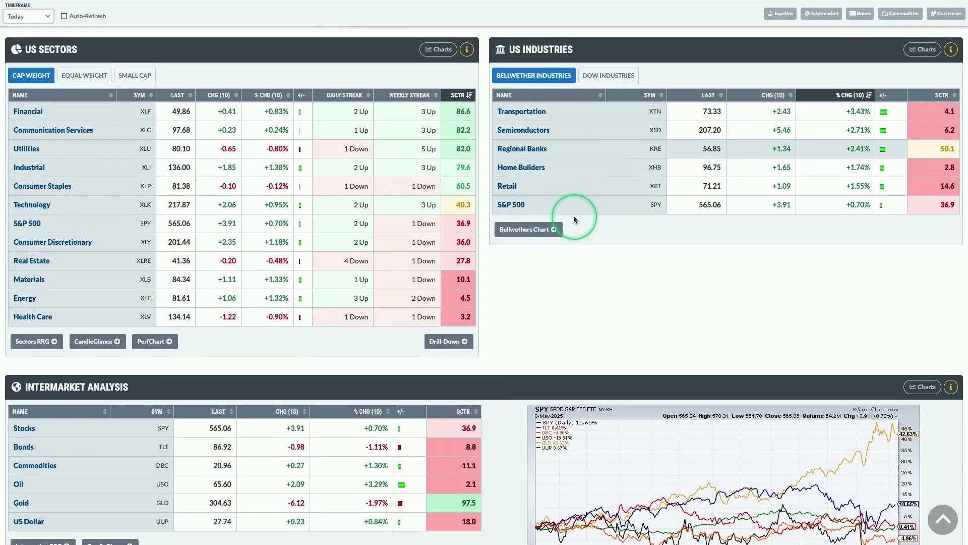
{"action": "scroll", "coordinate": [573, 216], "scroll_direction": "down", "scroll_amount": 5}
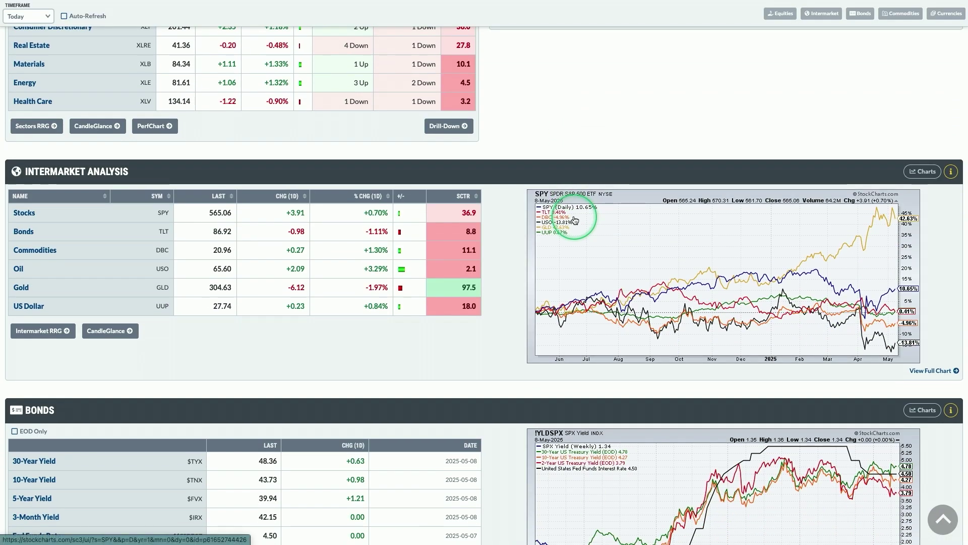
{"action": "scroll", "coordinate": [575, 220], "scroll_direction": "down", "scroll_amount": 2}
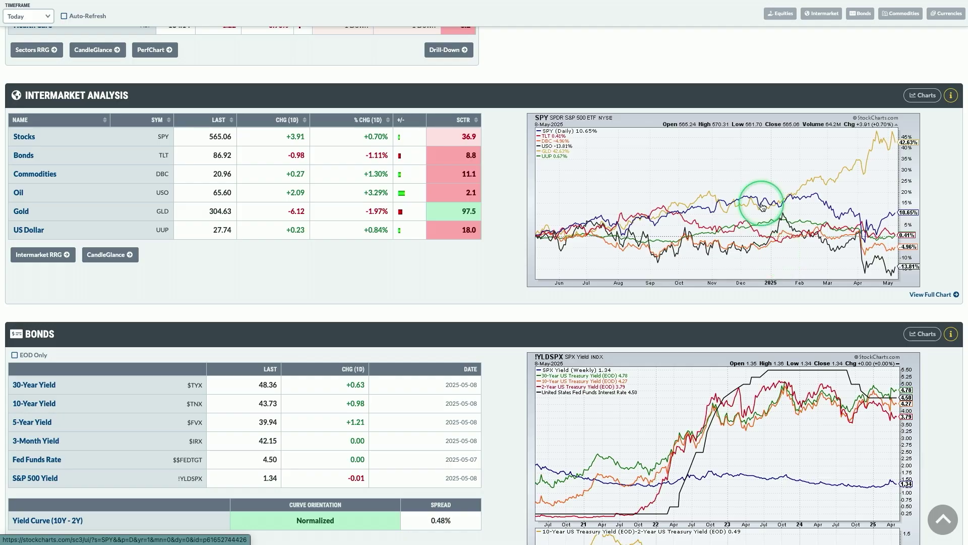
Restrict the Bonds table to EOD Only yields and examine the yield comparison chart beside it.
{"action": "scroll", "coordinate": [762, 206], "scroll_direction": "down", "scroll_amount": 4}
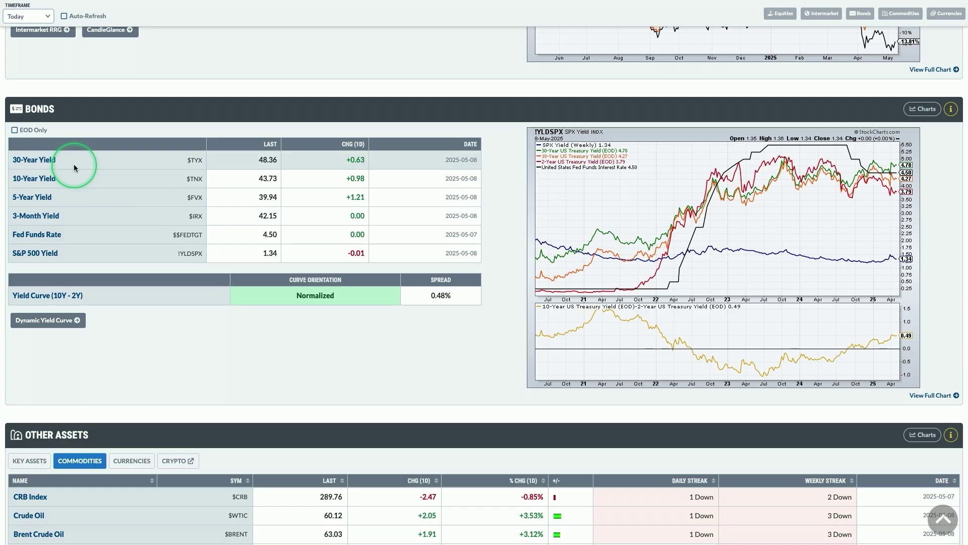
{"action": "left_click", "coordinate": [28, 132]}
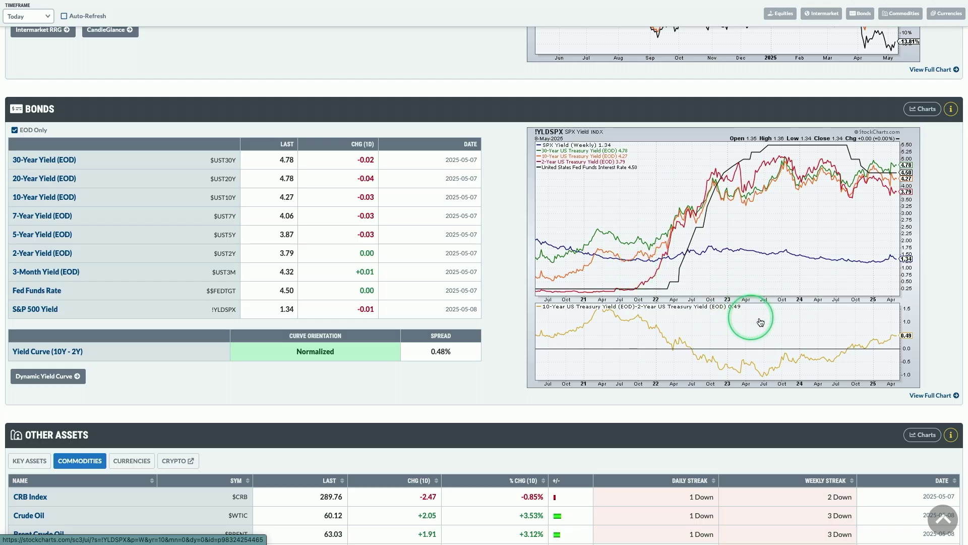
{"action": "scroll", "coordinate": [752, 291], "scroll_direction": "down", "scroll_amount": 1}
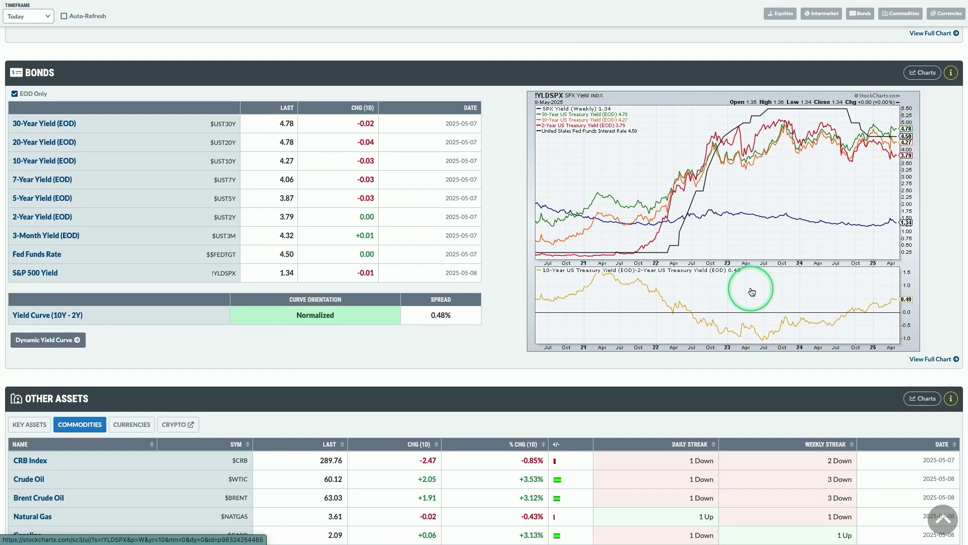
Look through the shared Market Summary - Bonds ChartList and return to the Market Summary page.
{"action": "left_click", "coordinate": [921, 71]}
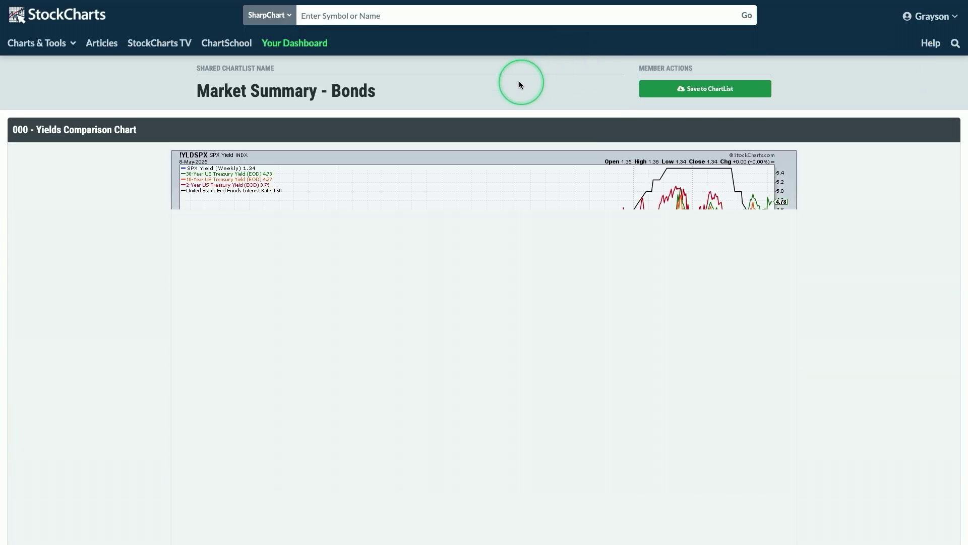
{"action": "scroll", "coordinate": [521, 84], "scroll_direction": "down", "scroll_amount": 12}
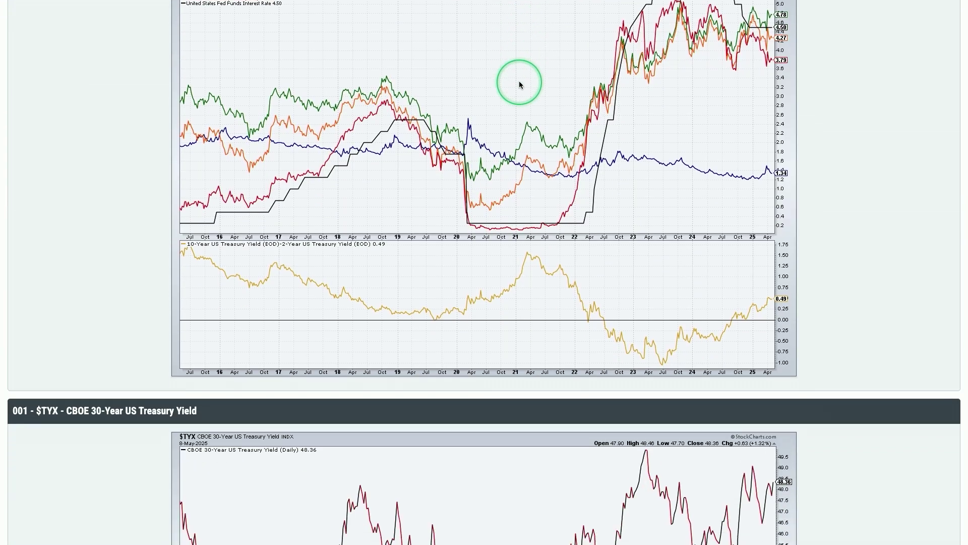
{"action": "scroll", "coordinate": [521, 86], "scroll_direction": "down", "scroll_amount": 10}
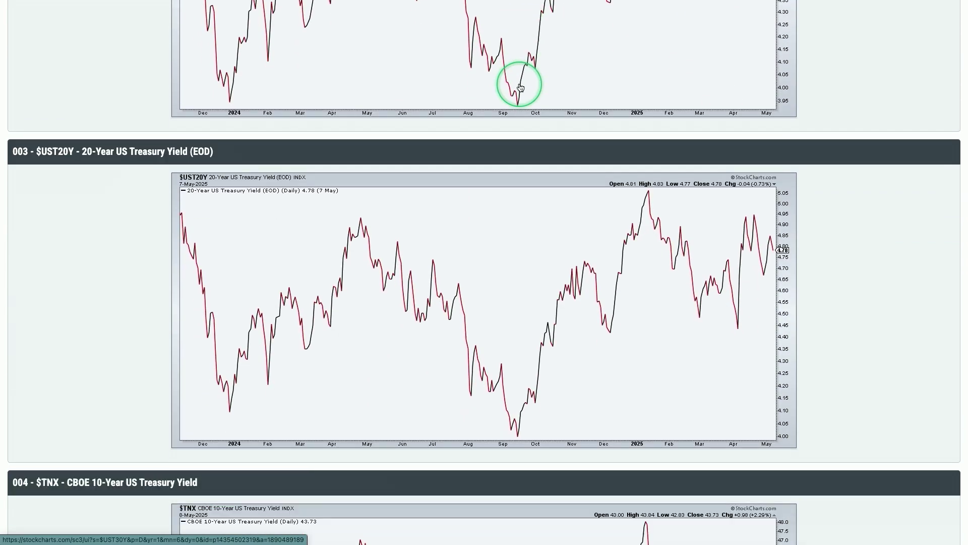
{"action": "scroll", "coordinate": [521, 86], "scroll_direction": "up", "scroll_amount": 20}
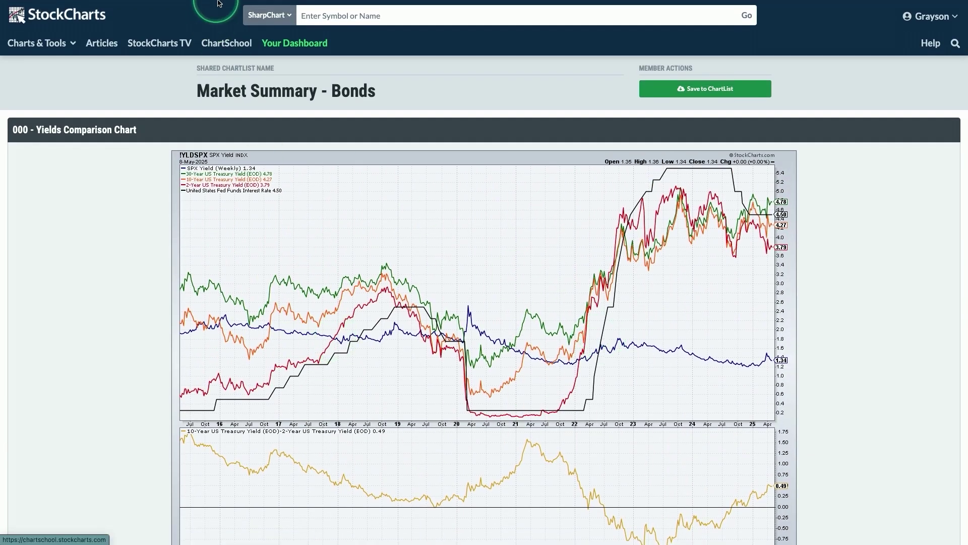
{"action": "mouse_move", "coordinate": [211, 1]}
{"action": "left_click", "coordinate": [269, 23]}
Go through the Key Assets, Commodities and Currencies tables in Other Assets, return to Key Assets, and show the section's list of related charts.
{"action": "scroll", "coordinate": [357, 255], "scroll_direction": "down", "scroll_amount": 5}
{"action": "scroll", "coordinate": [281, 249], "scroll_direction": "down", "scroll_amount": 2}
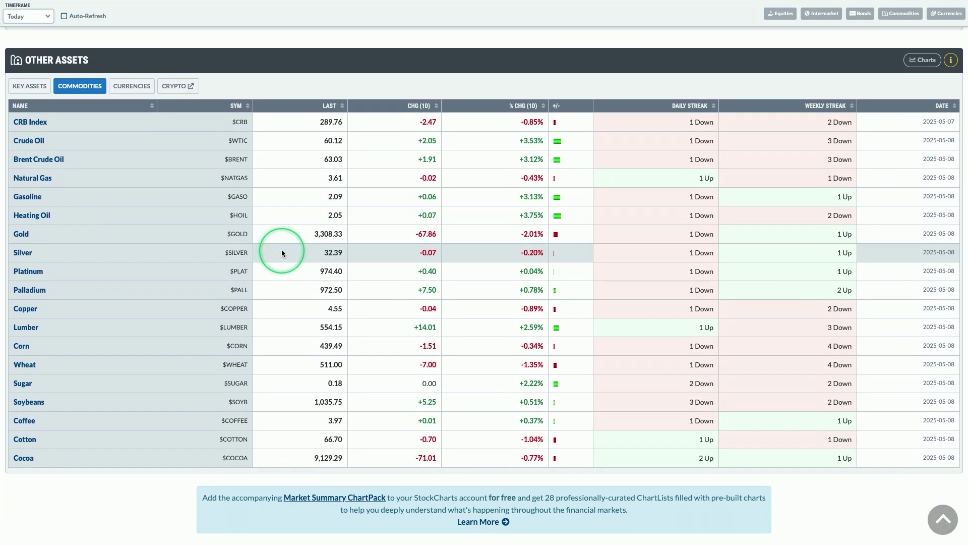
{"action": "left_click", "coordinate": [28, 89]}
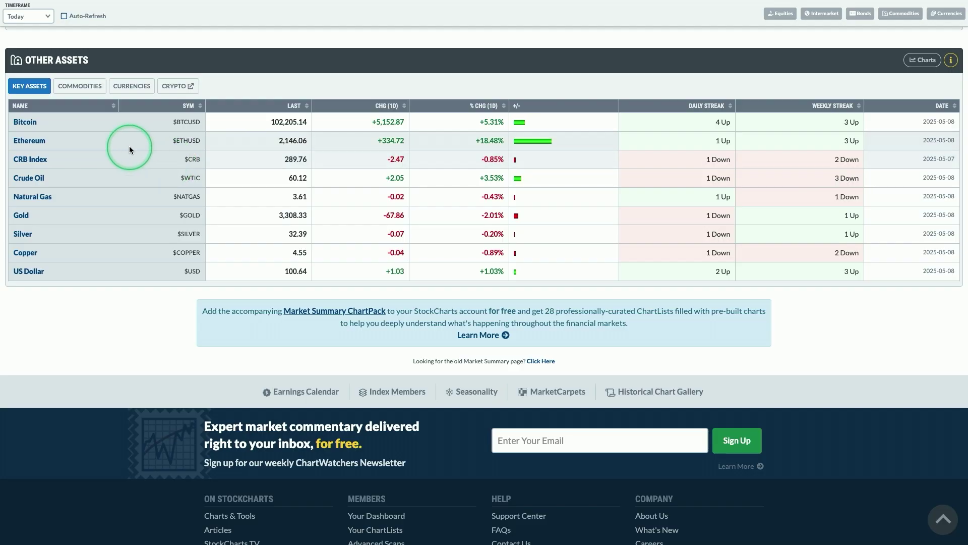
{"action": "left_click", "coordinate": [75, 86]}
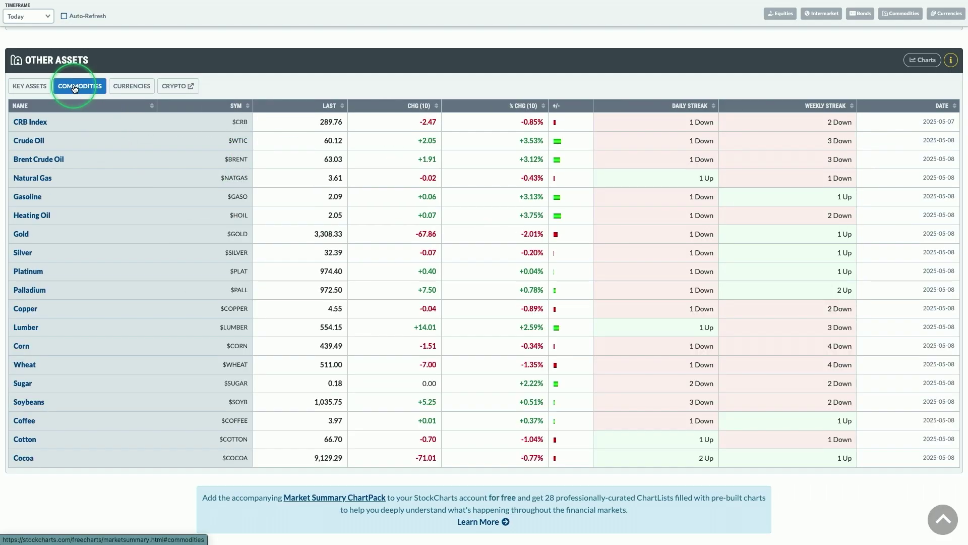
{"action": "left_click", "coordinate": [130, 87]}
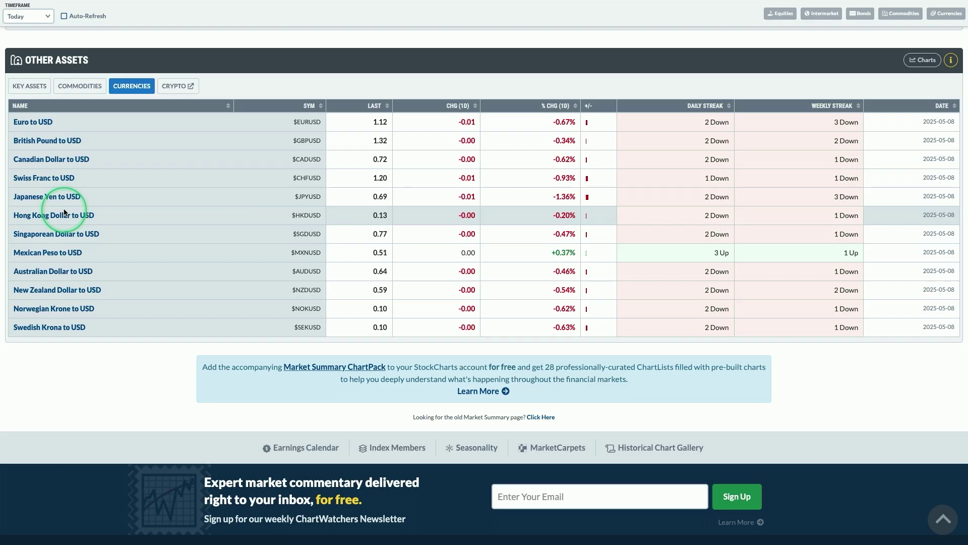
{"action": "left_click", "coordinate": [37, 89]}
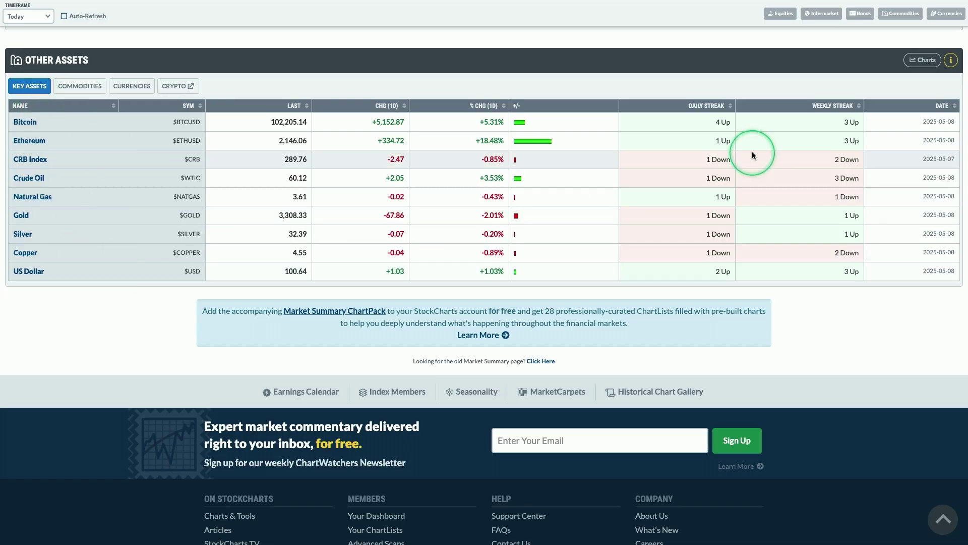
{"action": "left_click", "coordinate": [920, 62]}
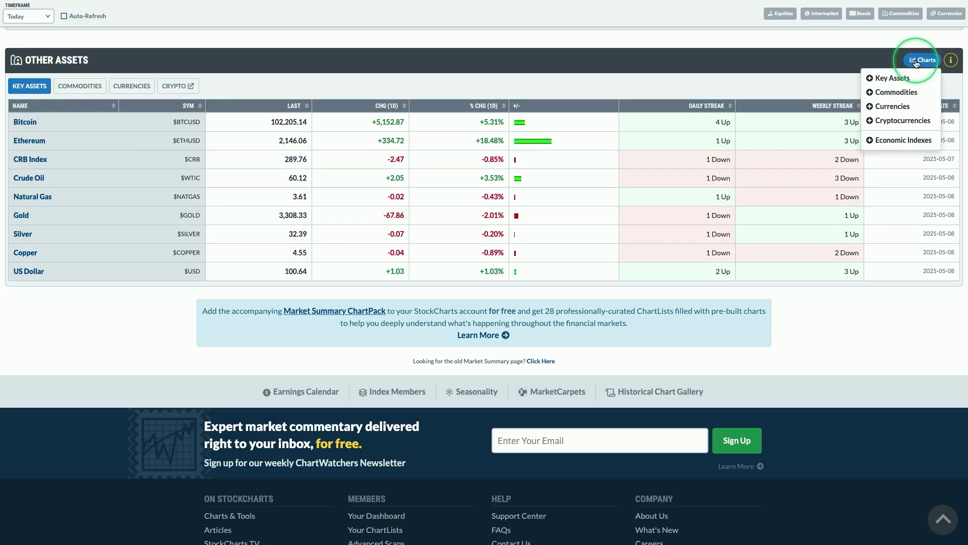